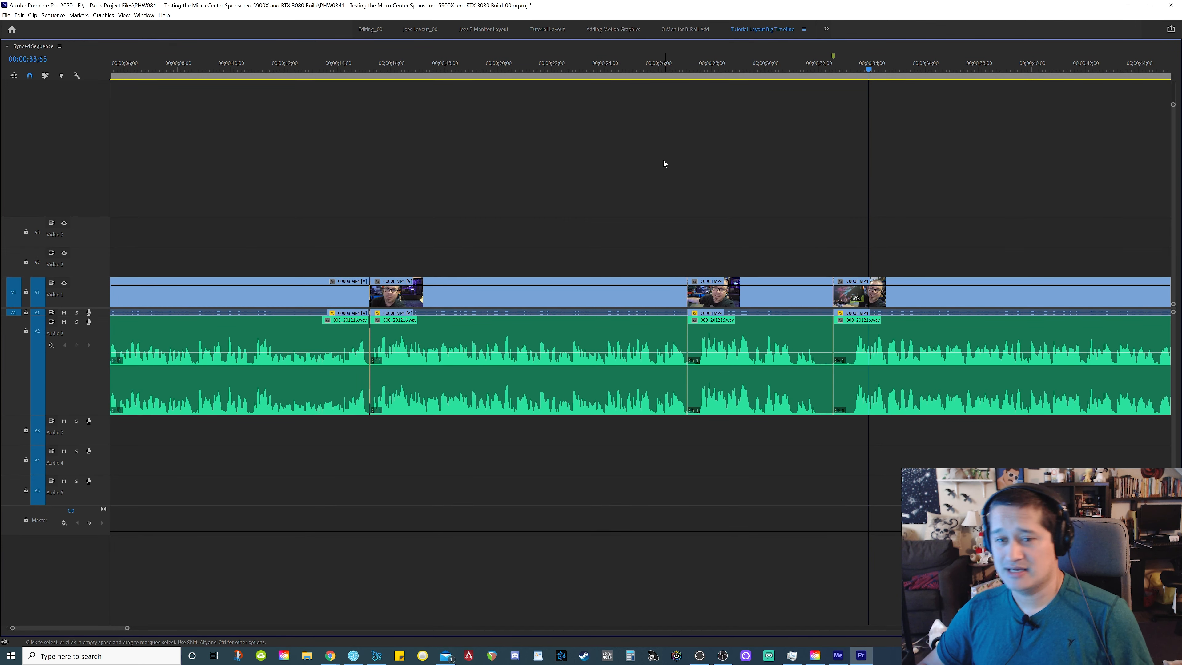
# Step: Examine the B Roll bin and the Synced Sequence's sequence settings
pyautogui.press('`')
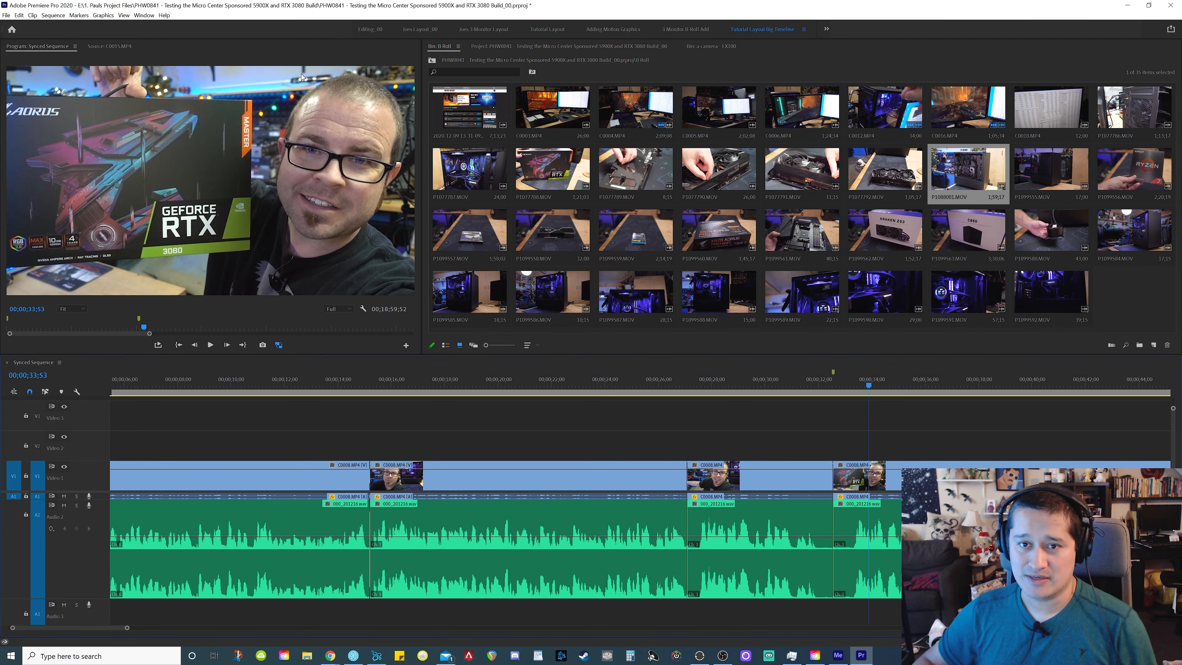
pyautogui.click(1113, 303)
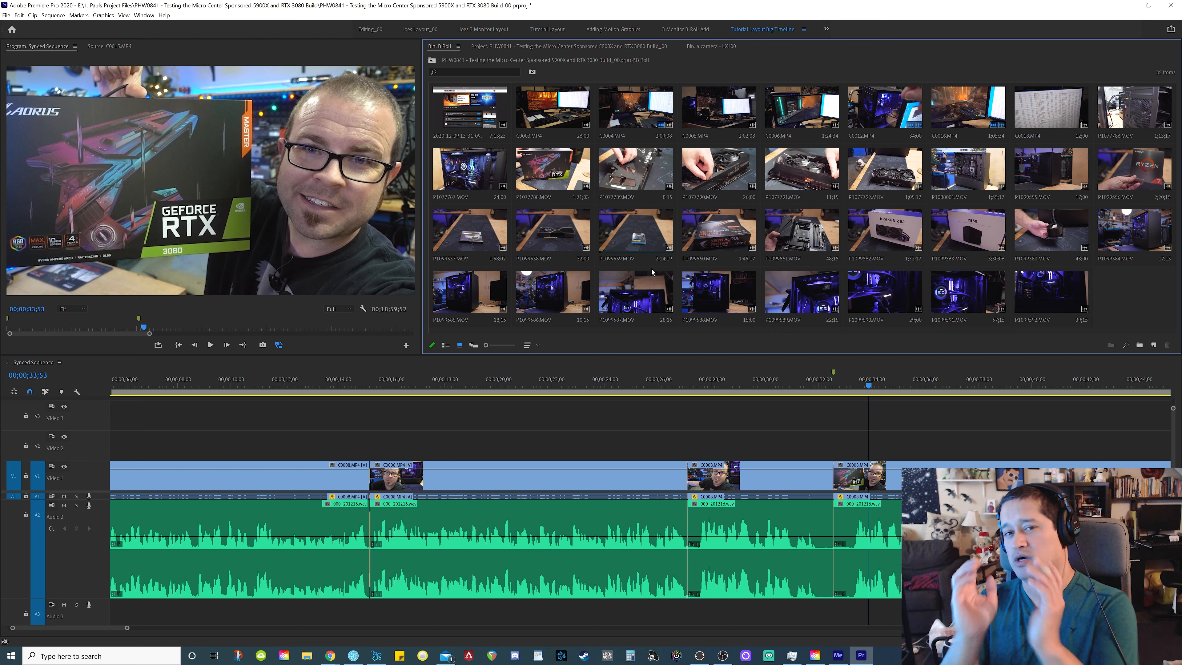
pyautogui.doubleClick(447, 47)
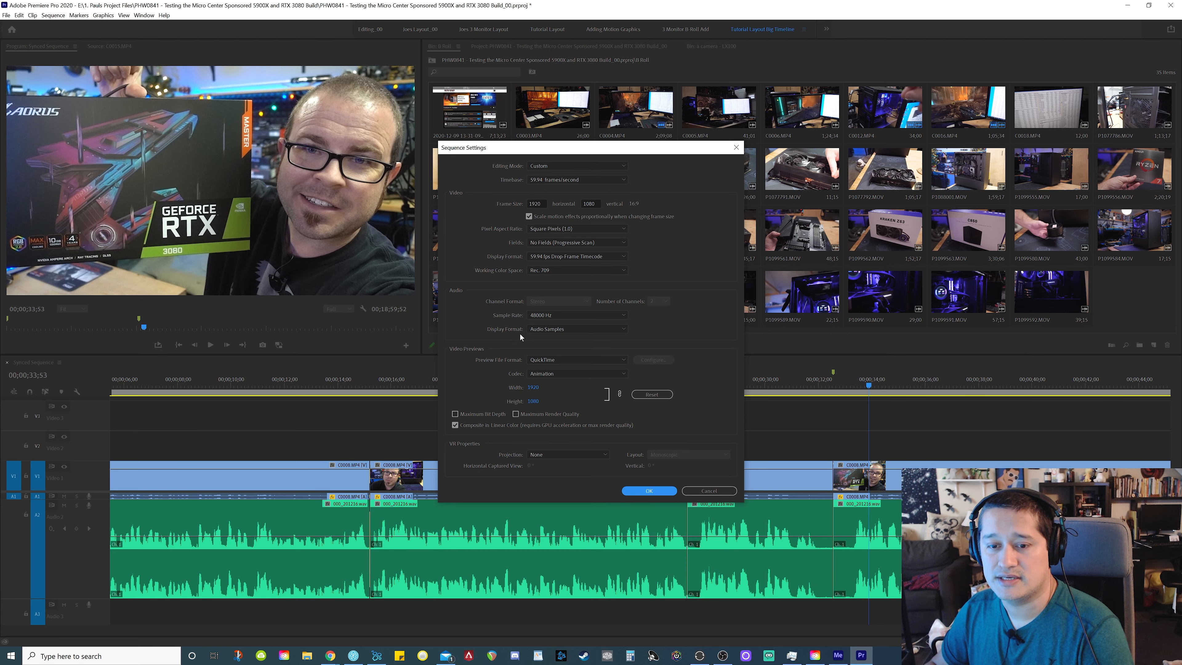
pyautogui.click(625, 491)
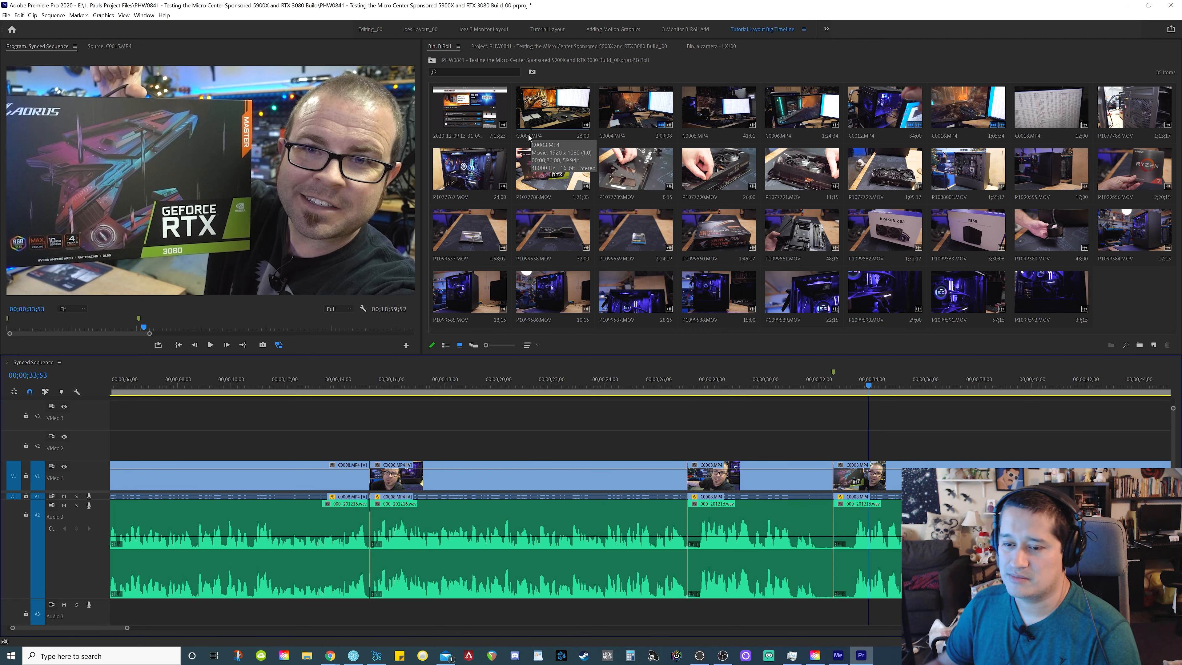
# Step: Create a new sequence from the C0003.MP4 clip and compare it with the full Synced Sequence
pyautogui.rightClick(533, 116)
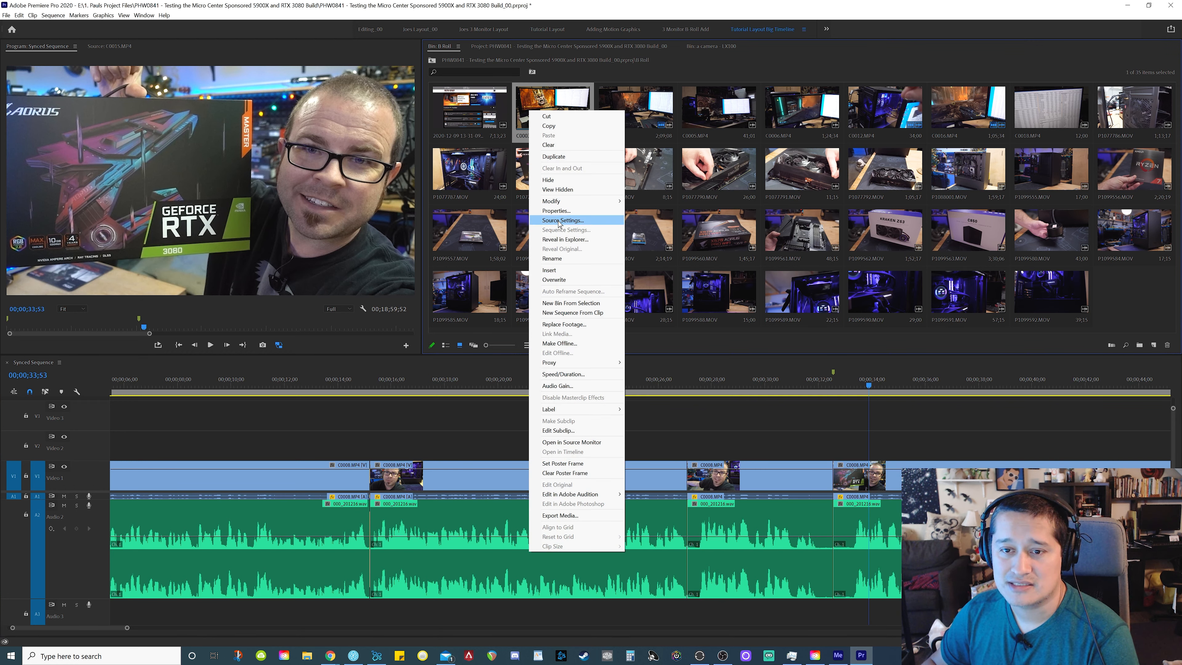
pyautogui.click(570, 313)
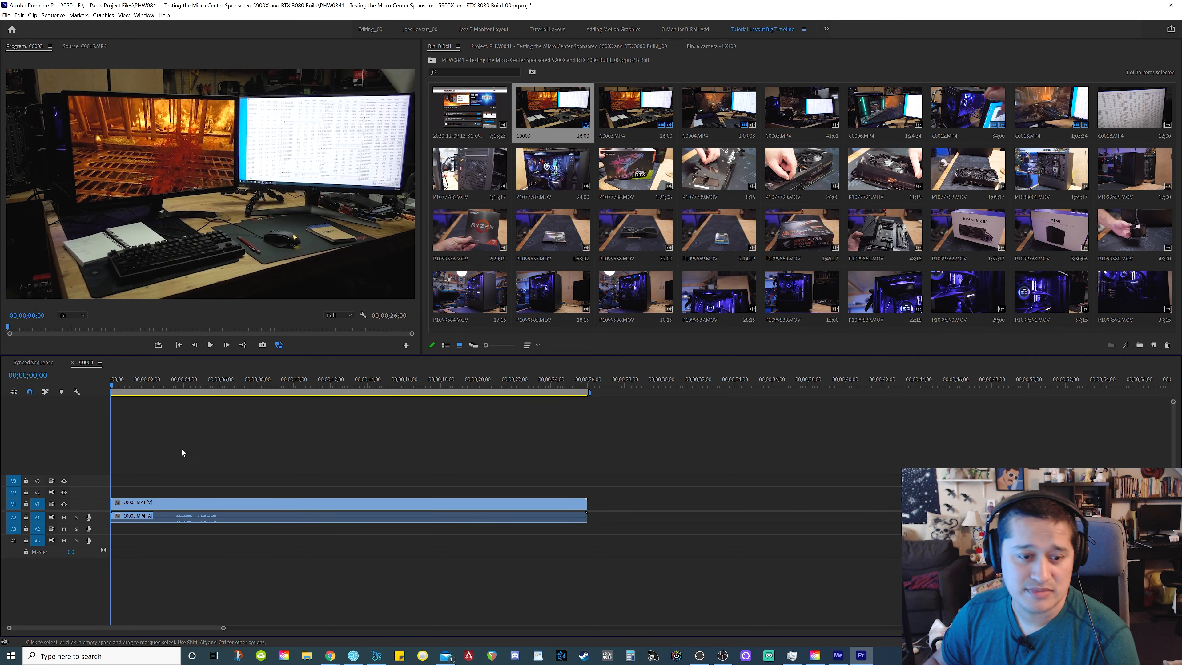
pyautogui.click(33, 362)
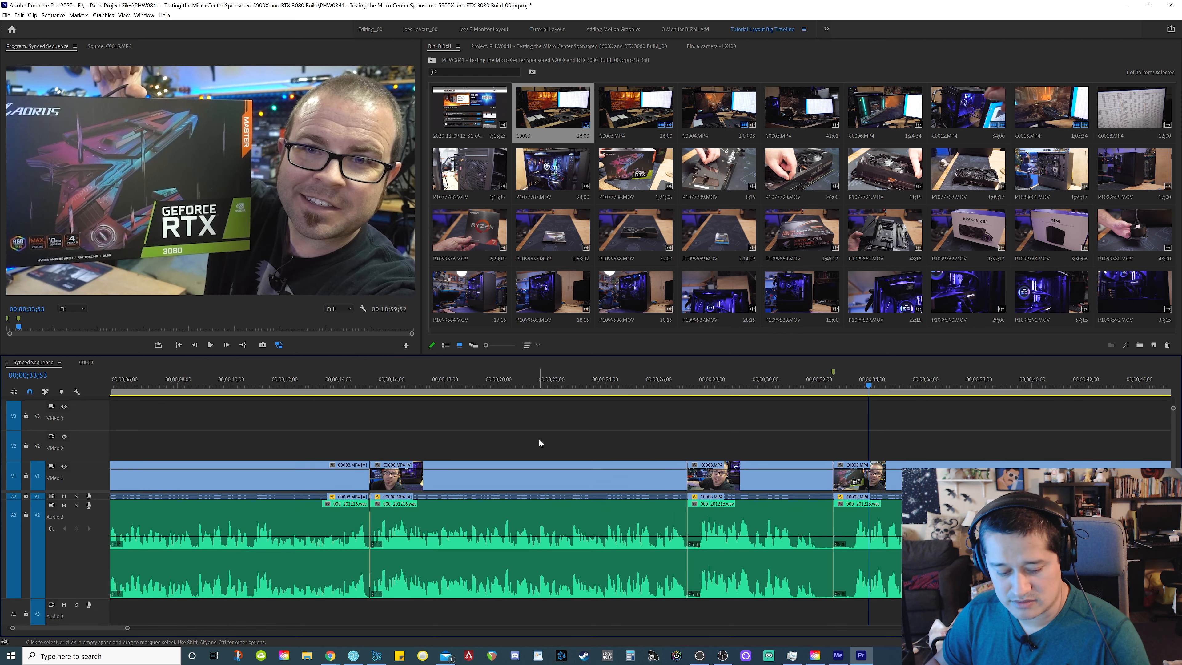
pyautogui.press('\\')
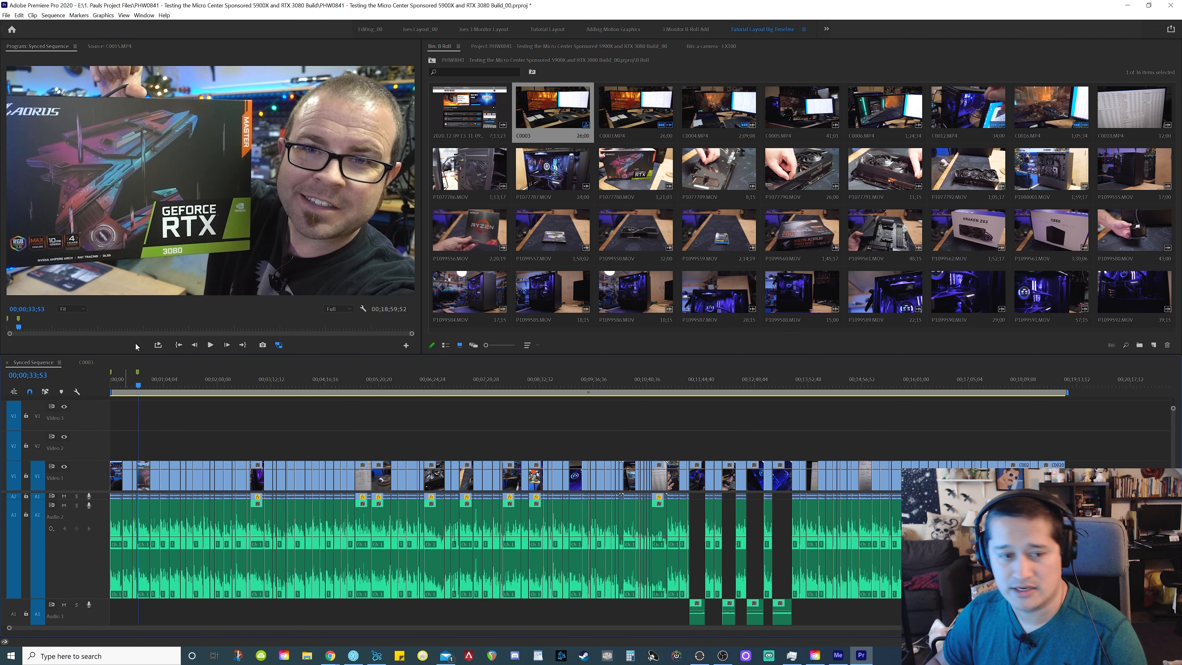
pyautogui.click(87, 363)
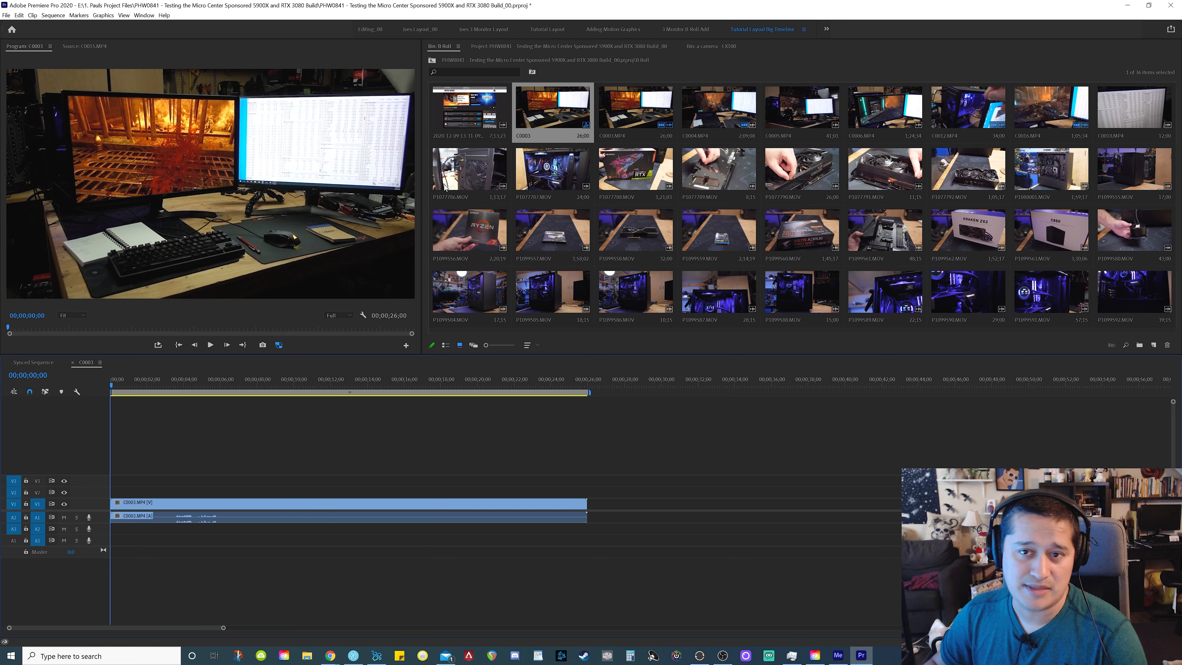
pyautogui.click(33, 362)
pyautogui.click(82, 363)
# Step: Rename the new C0003 sequence in the B Roll bin to "B roll Timeline"
pyautogui.click(523, 135)
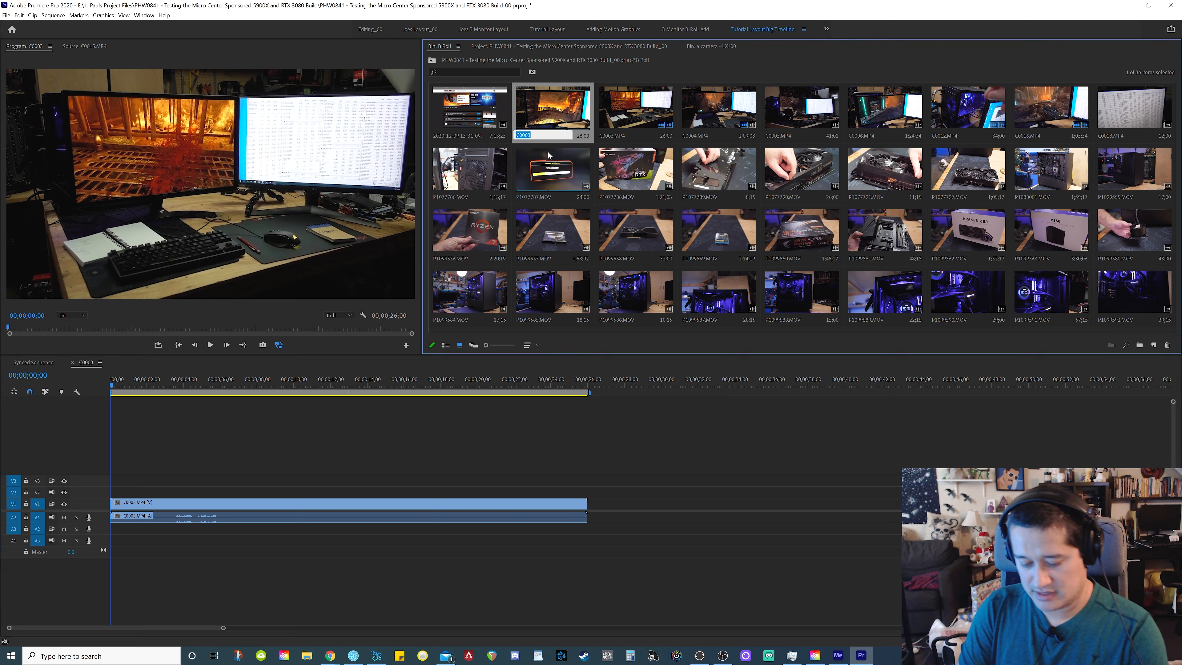
pyautogui.write('B roll')
pyautogui.write(' Timeline')
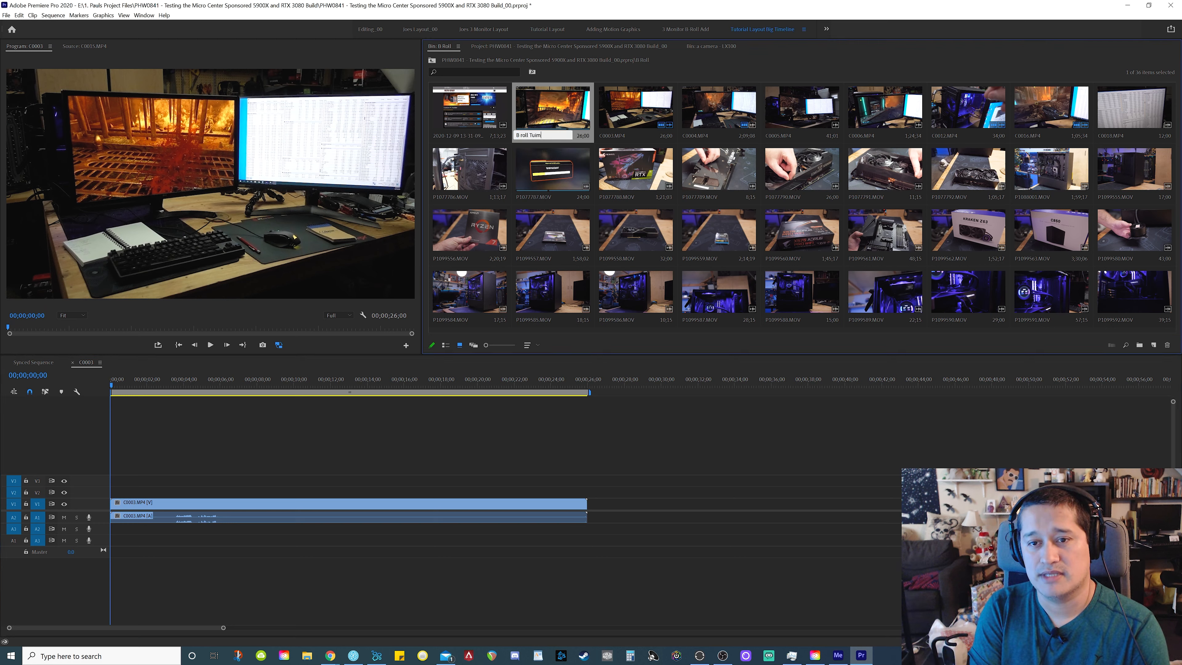
pyautogui.press('Tab')
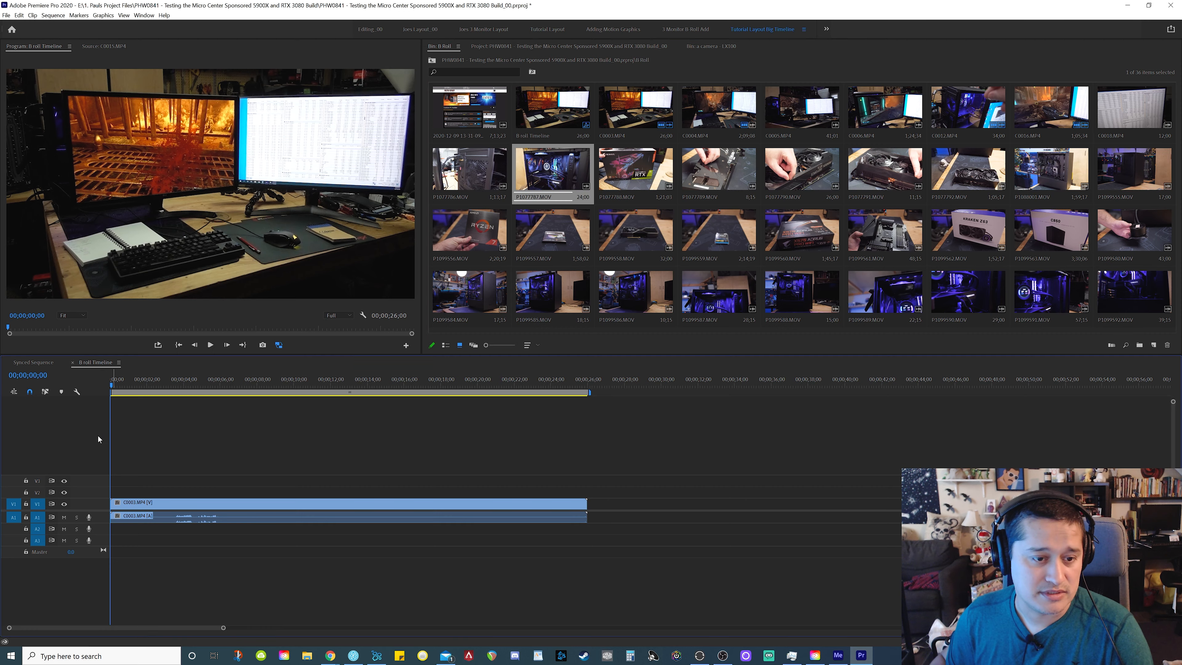
# Step: Dock B roll Timeline as its own timeline directly above Synced Sequence and move the Synced Sequence playhead to 00;05;53;56
pyautogui.doubleClick(97, 363)
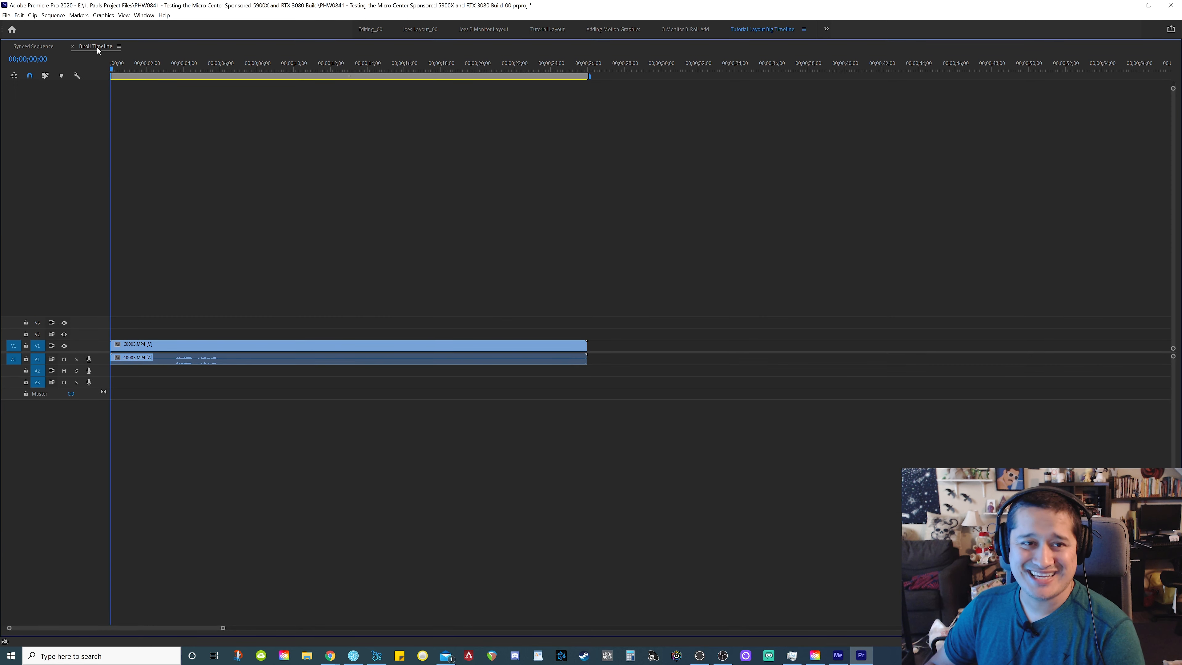
pyautogui.moveTo(102, 46); pyautogui.dragTo(328, 61)
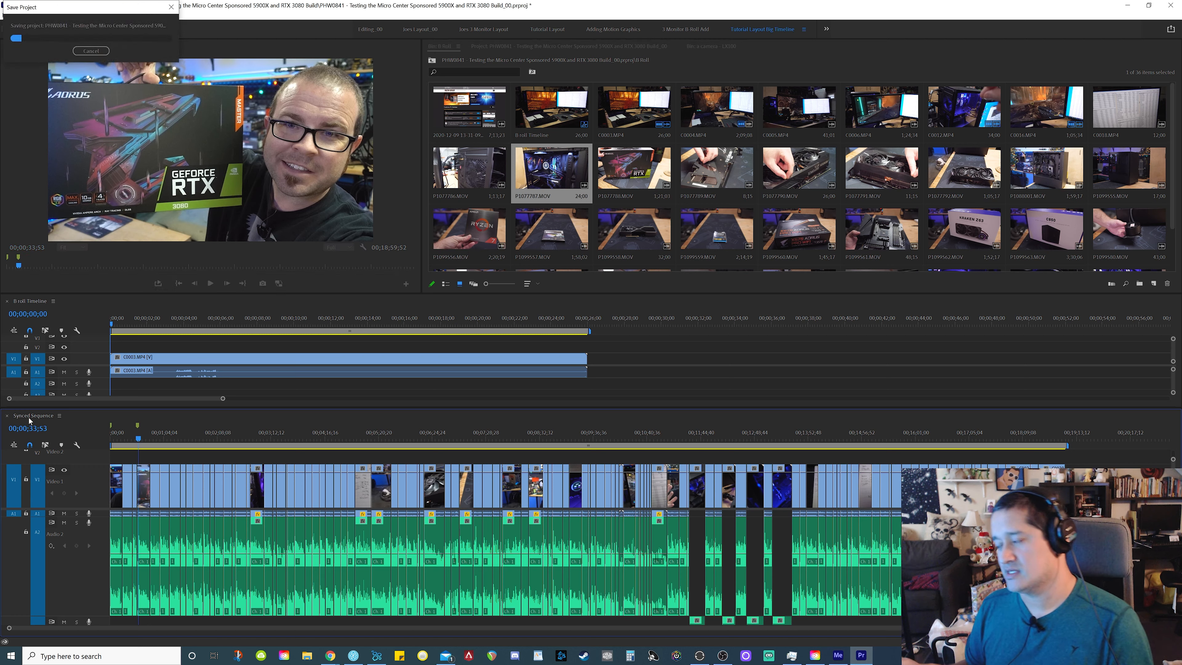
pyautogui.click(69, 301)
pyautogui.click(408, 426)
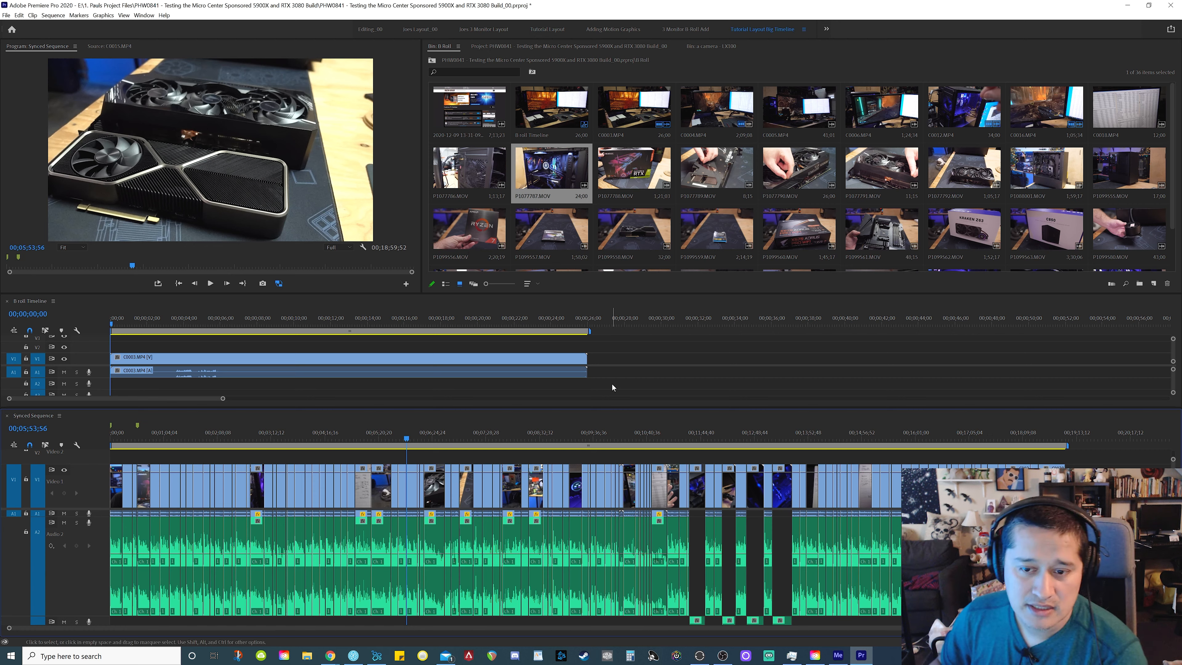
# Step: Delete the C0003.MP4 clip from B roll Timeline
pyautogui.moveTo(613, 384); pyautogui.dragTo(564, 376)
pyautogui.press('Delete')
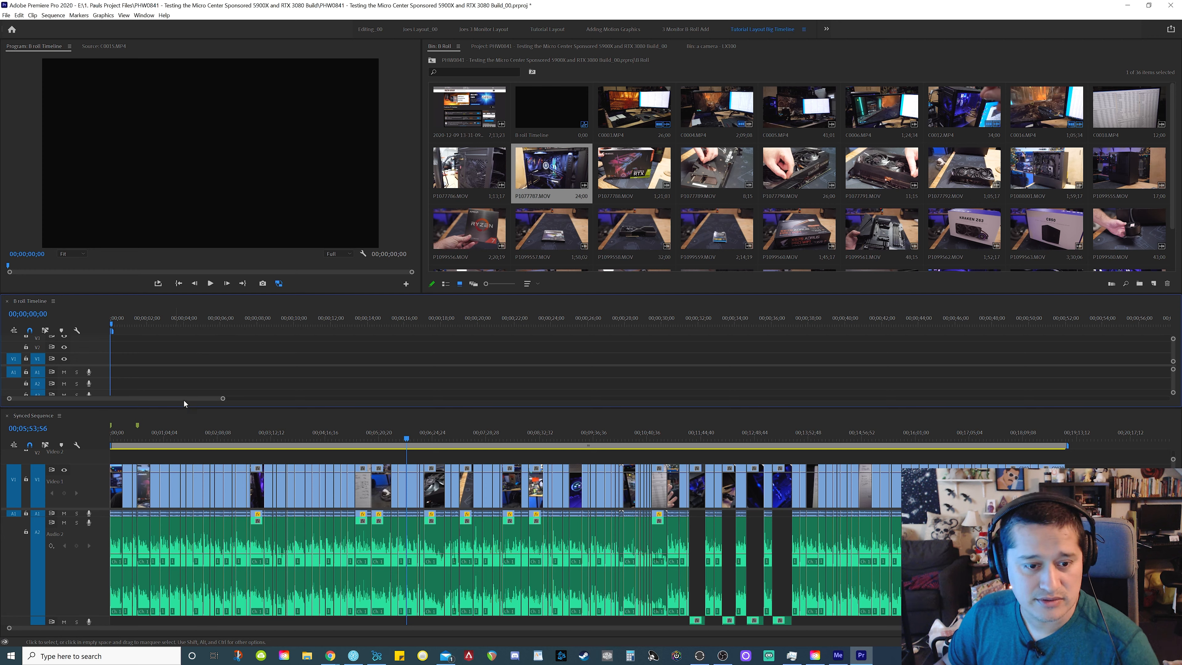
# Step: Switch off the audio source patch and the track targeting of A1, A2 and A3 in B roll Timeline
pyautogui.moveTo(111, 365); pyautogui.dragTo(111, 357)
pyautogui.click(13, 365)
pyautogui.click(37, 365)
pyautogui.click(37, 376)
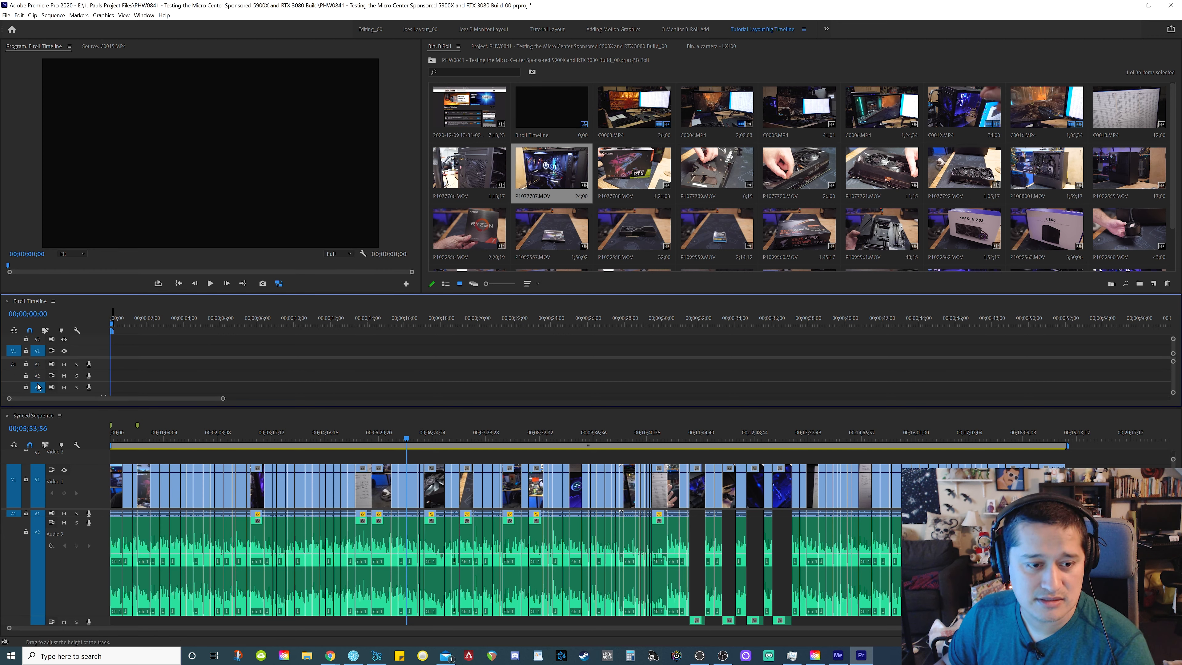
pyautogui.click(38, 388)
pyautogui.moveTo(1173, 382); pyautogui.dragTo(1173, 394)
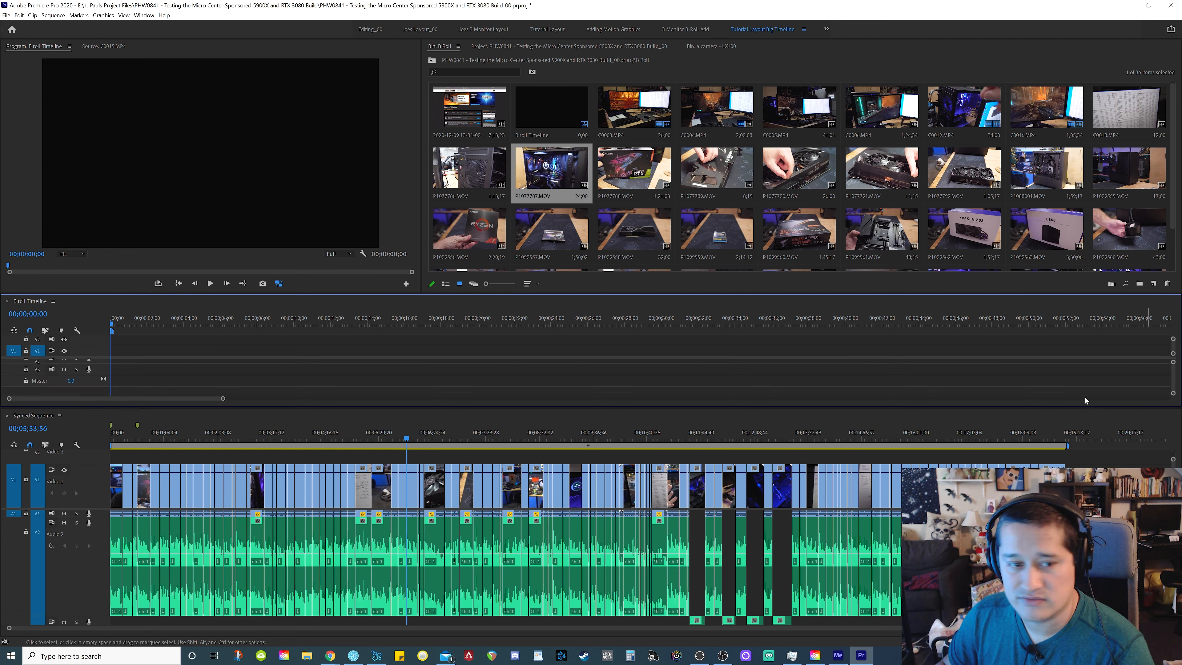
pyautogui.press('`')
pyautogui.click(35, 293)
pyautogui.click(37, 289)
pyautogui.click(12, 290)
pyautogui.click(14, 289)
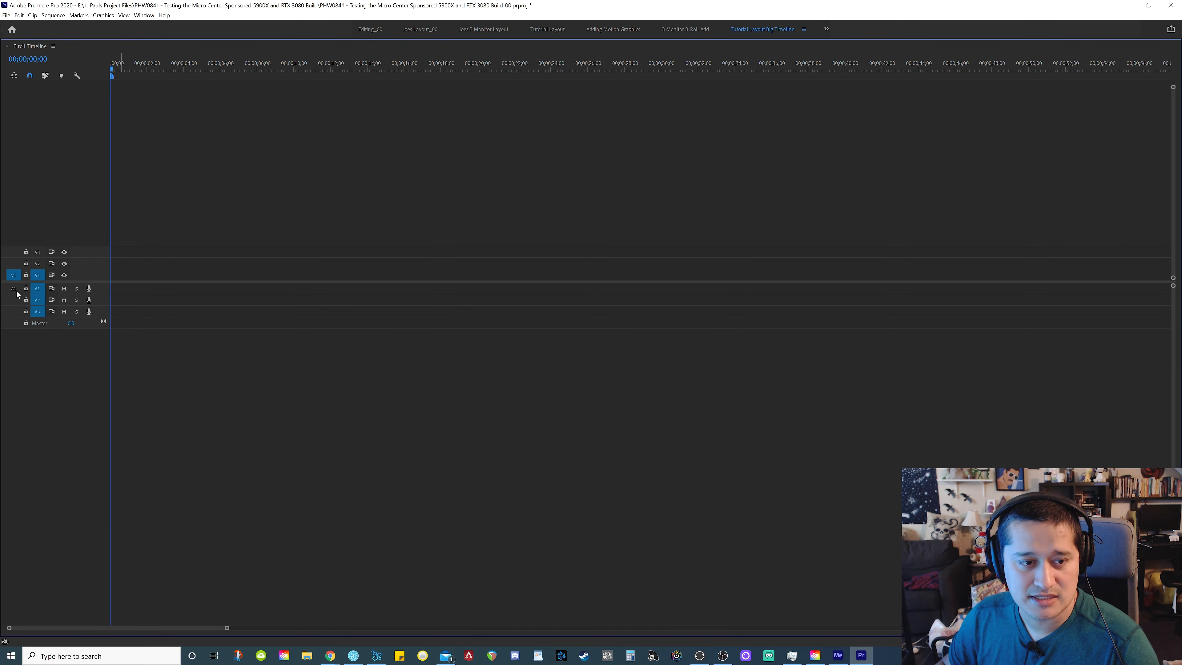
pyautogui.click(37, 289)
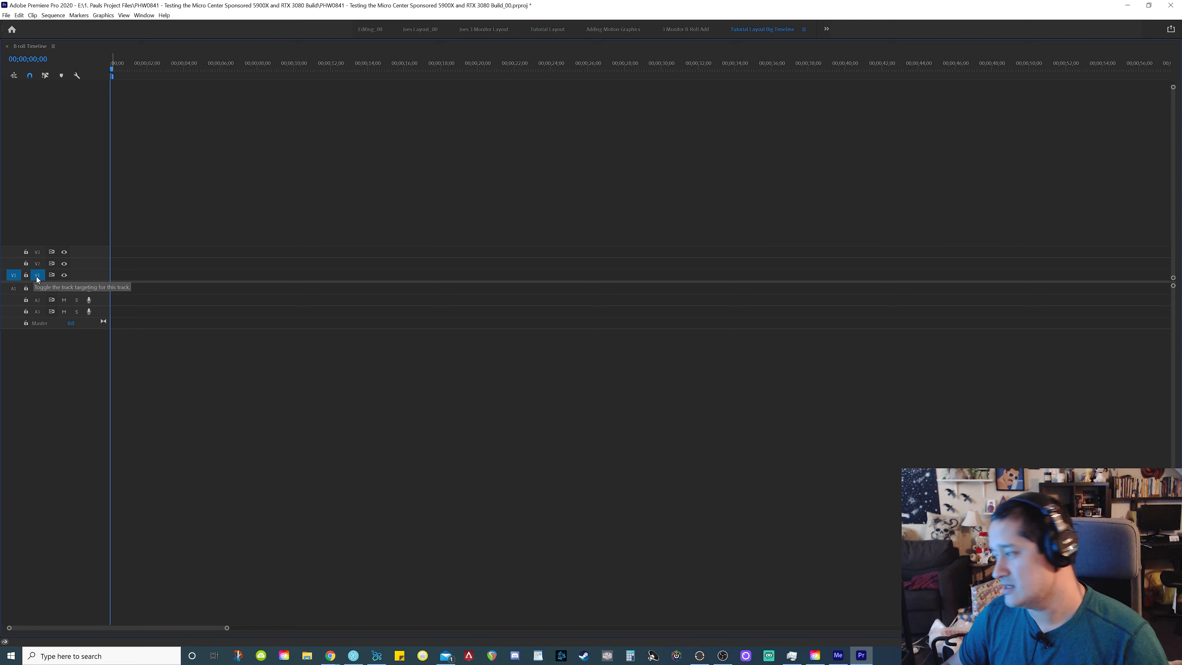
pyautogui.press('`')
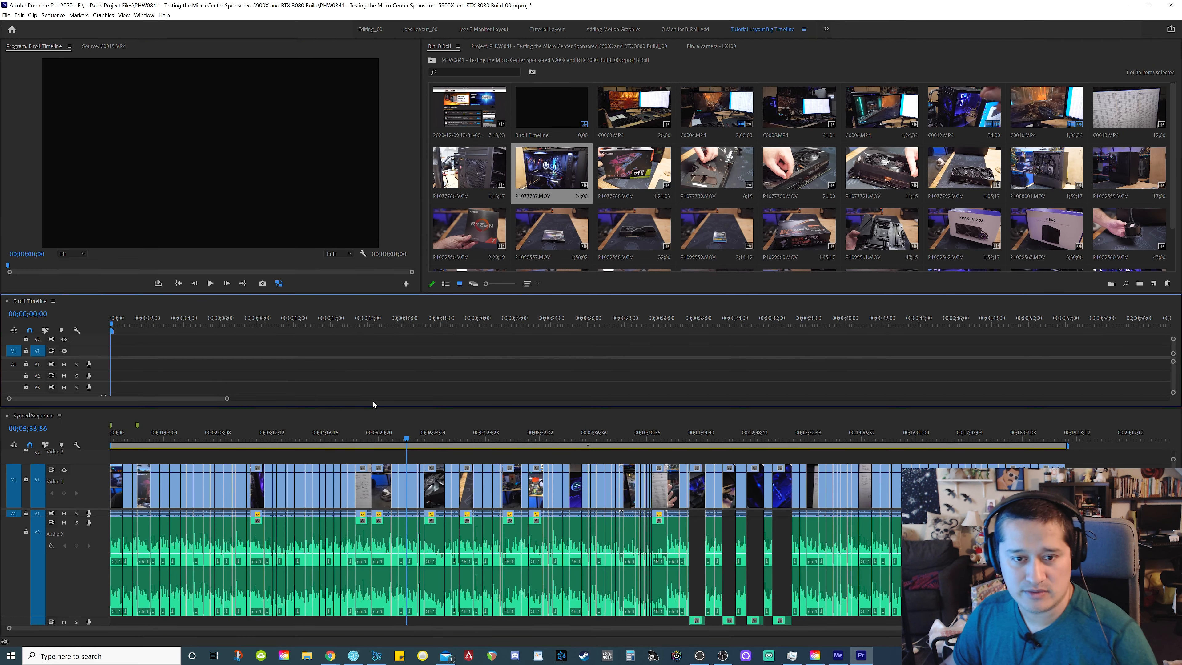
# Step: Place the P1077787.MOV clip on V1 of B roll Timeline at about 5 seconds, keeping the existing sequence settings
pyautogui.moveTo(553, 172); pyautogui.dragTo(208, 358)
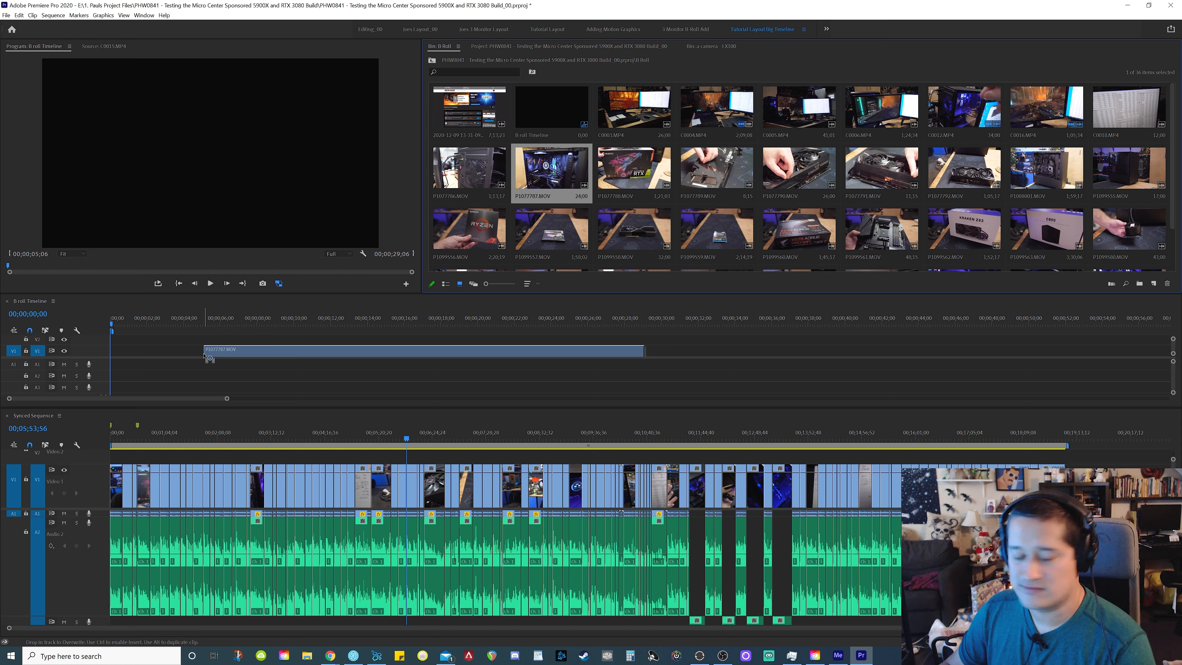
pyautogui.moveTo(208, 359); pyautogui.dragTo(209, 360)
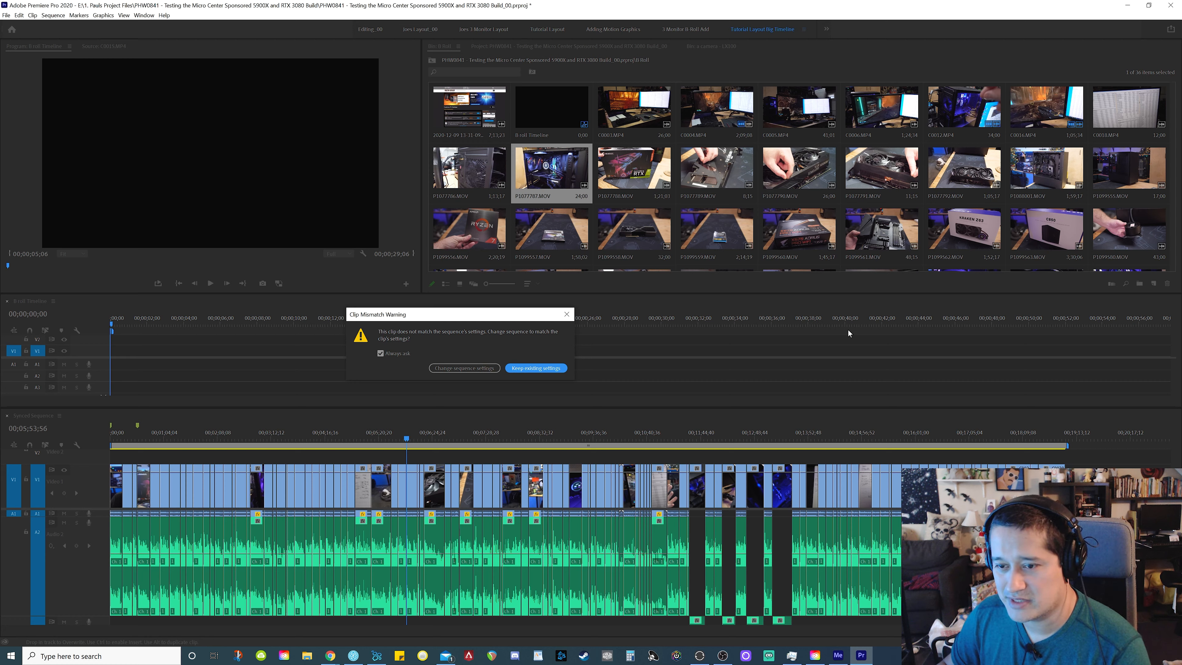
pyautogui.click(542, 369)
# Step: Set the P1077787.MOV clip to frame size and check its framing at 00;00;17;19
pyautogui.click(332, 321)
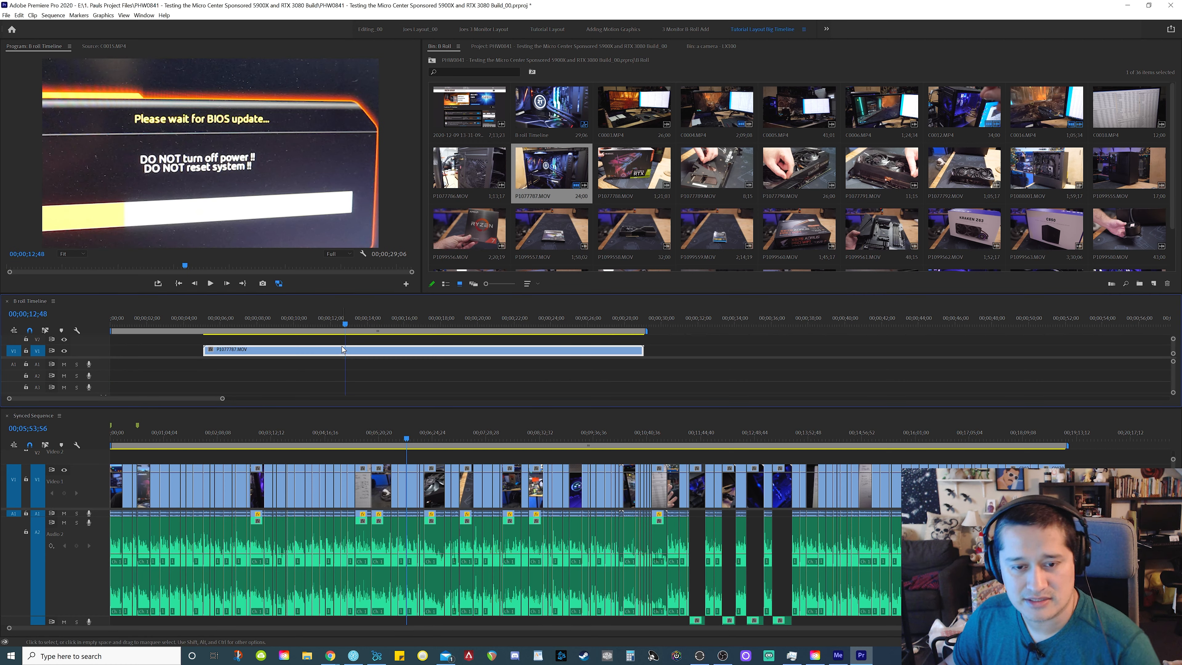
pyautogui.rightClick(341, 351)
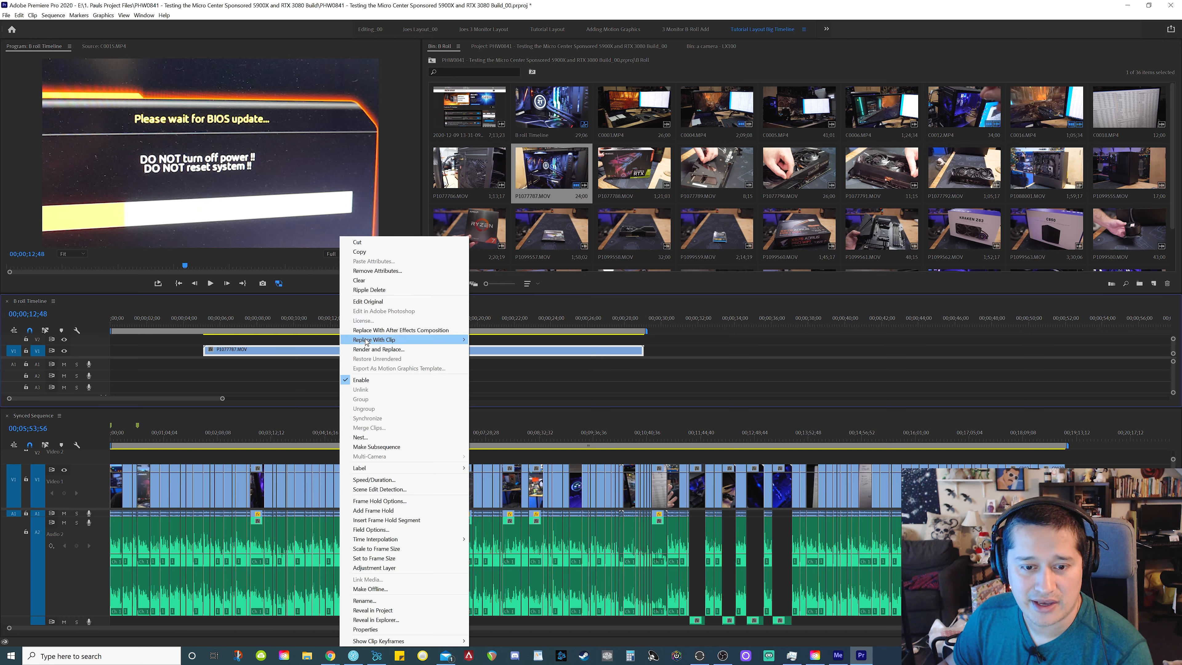
pyautogui.click(379, 559)
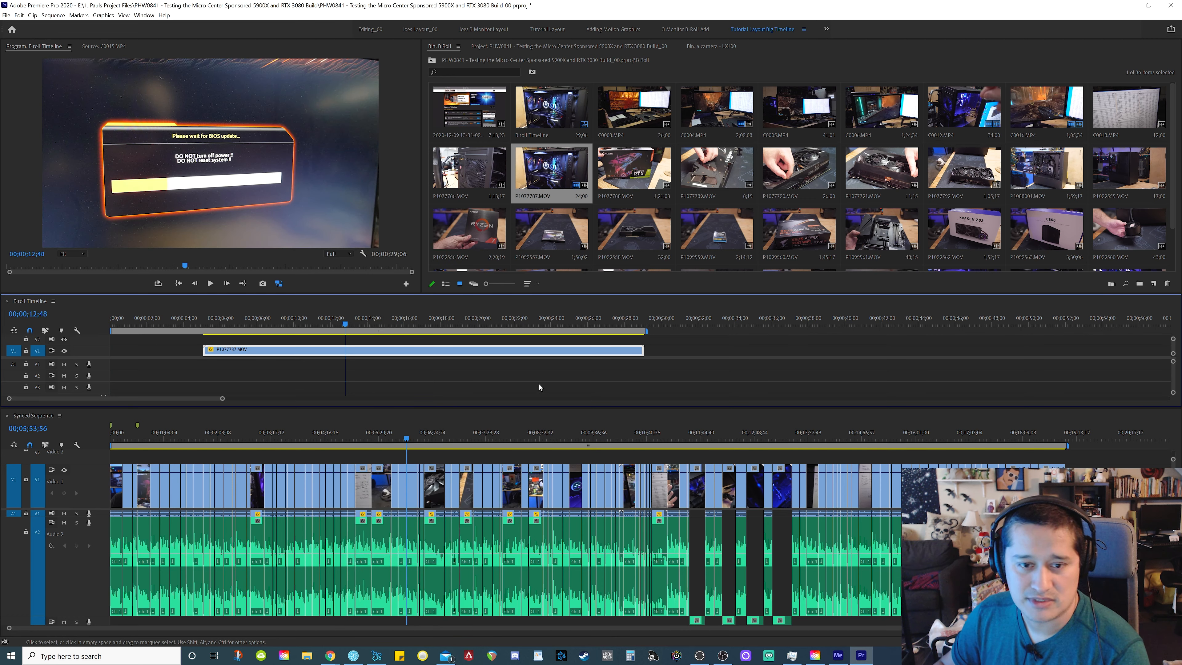
pyautogui.moveTo(346, 328); pyautogui.dragTo(428, 326)
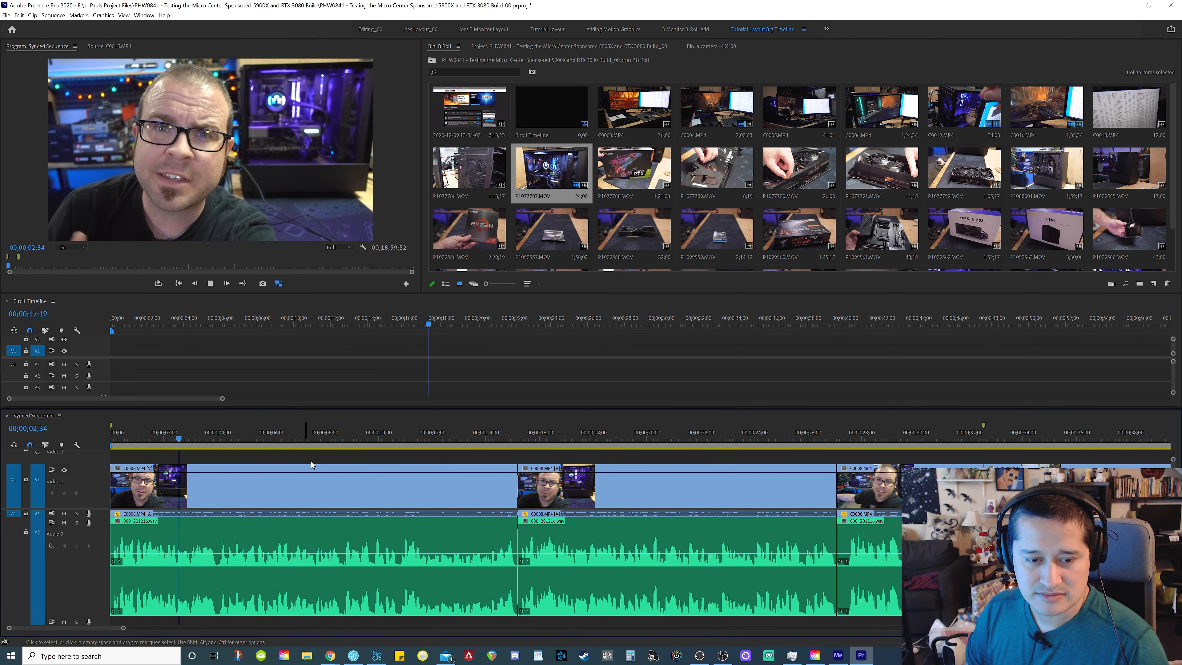
# Step: Set the Synced Sequence playhead to 00;00;04;07 and place the P1099584.MOV clip at the start of V1 in B roll Timeline
pyautogui.press('=')
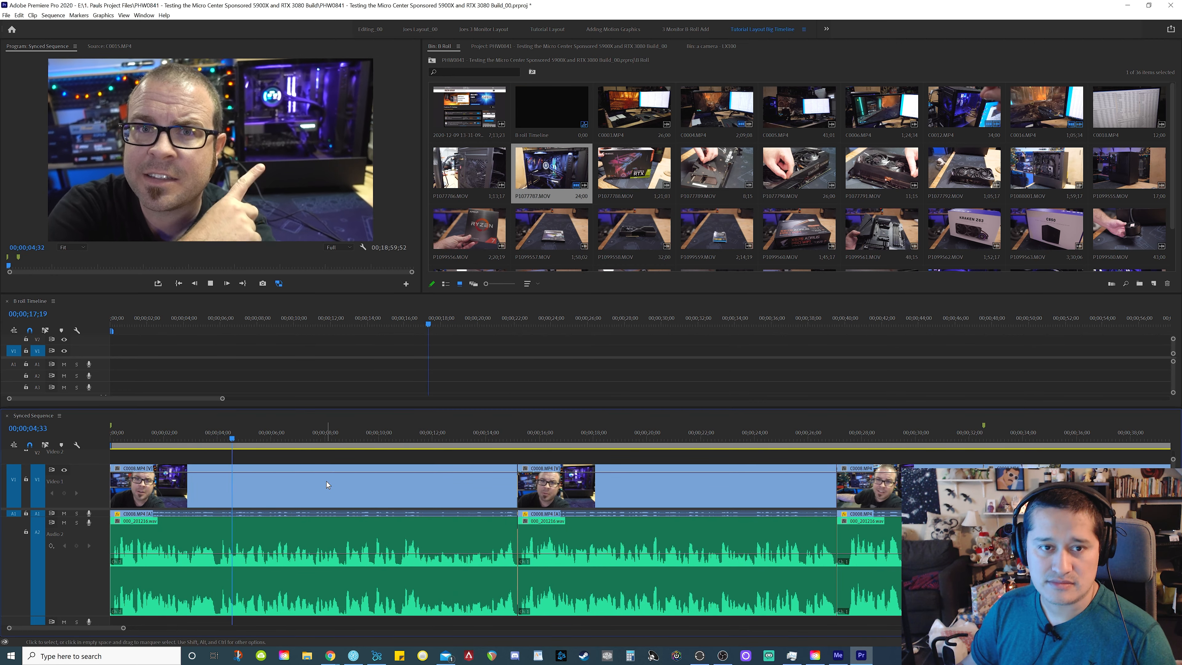
pyautogui.click(221, 455)
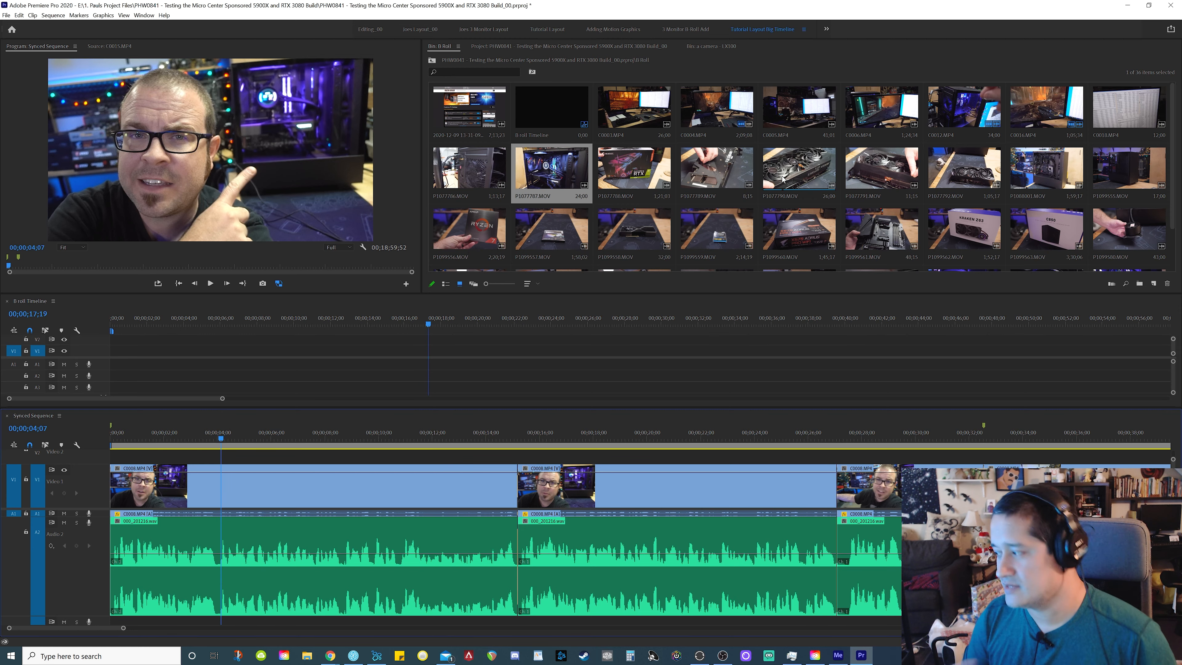
pyautogui.scroll(-1, 783, 180)
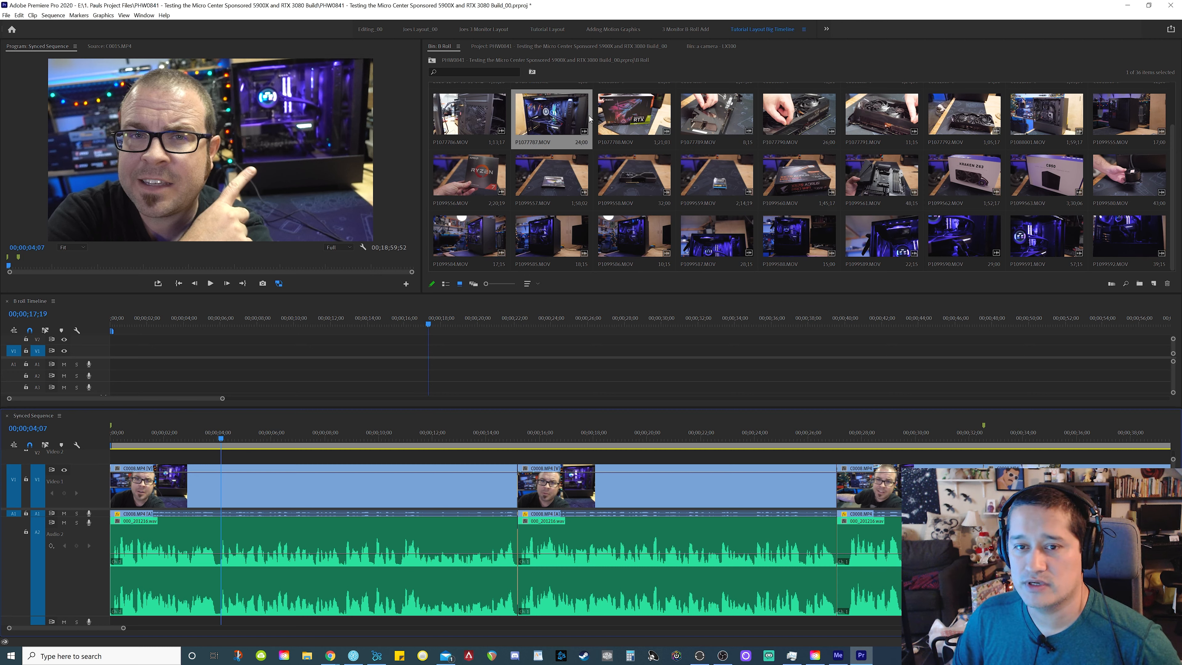
pyautogui.moveTo(489, 235); pyautogui.dragTo(111, 353)
pyautogui.press('Return')
# Step: Play Synced Sequence on to 00;00;10;44 and add the P1099587.MOV clip after the first clip on V1 of B roll Timeline
pyautogui.click(229, 431)
pyautogui.press('space')
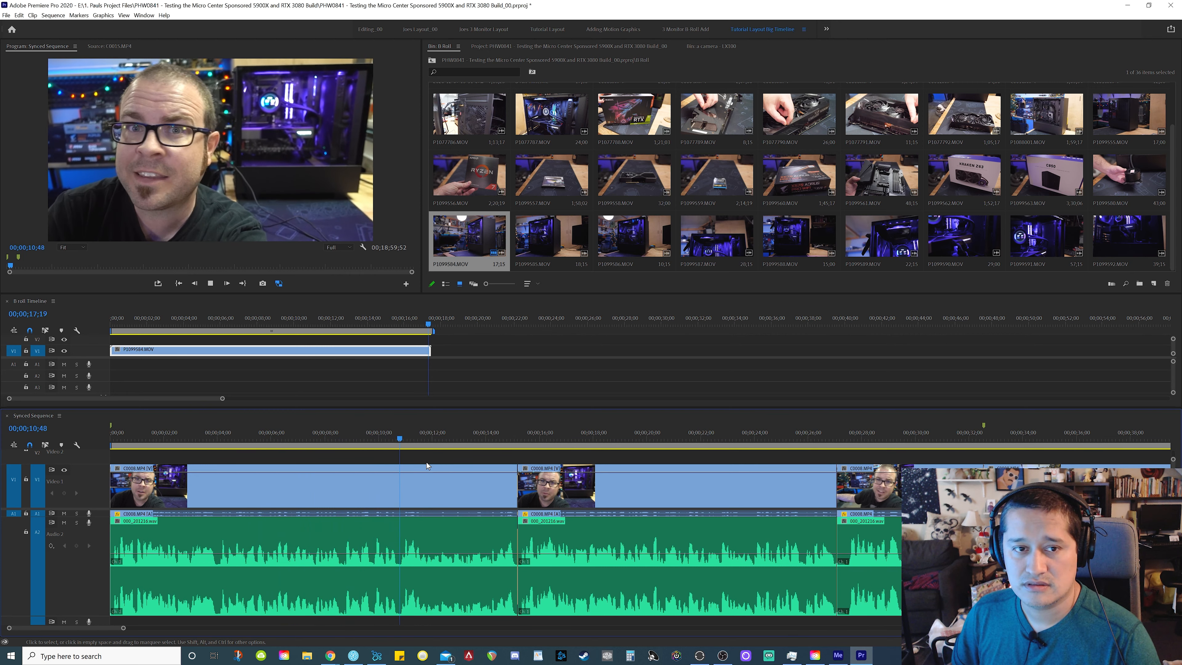
pyautogui.press('space')
pyautogui.click(399, 440)
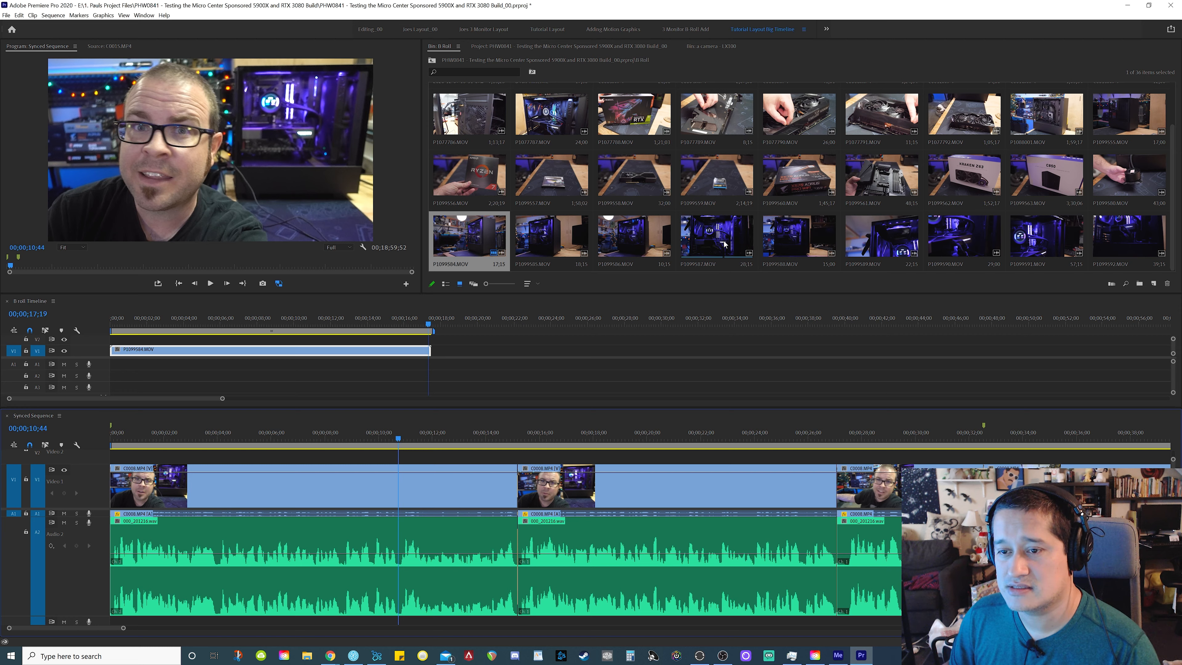
pyautogui.moveTo(737, 242); pyautogui.dragTo(437, 360)
# Step: Review Synced Sequence from about 11 seconds up to the cut, stopping playback at 00;00;15;06
pyautogui.click(409, 459)
pyautogui.press('space')
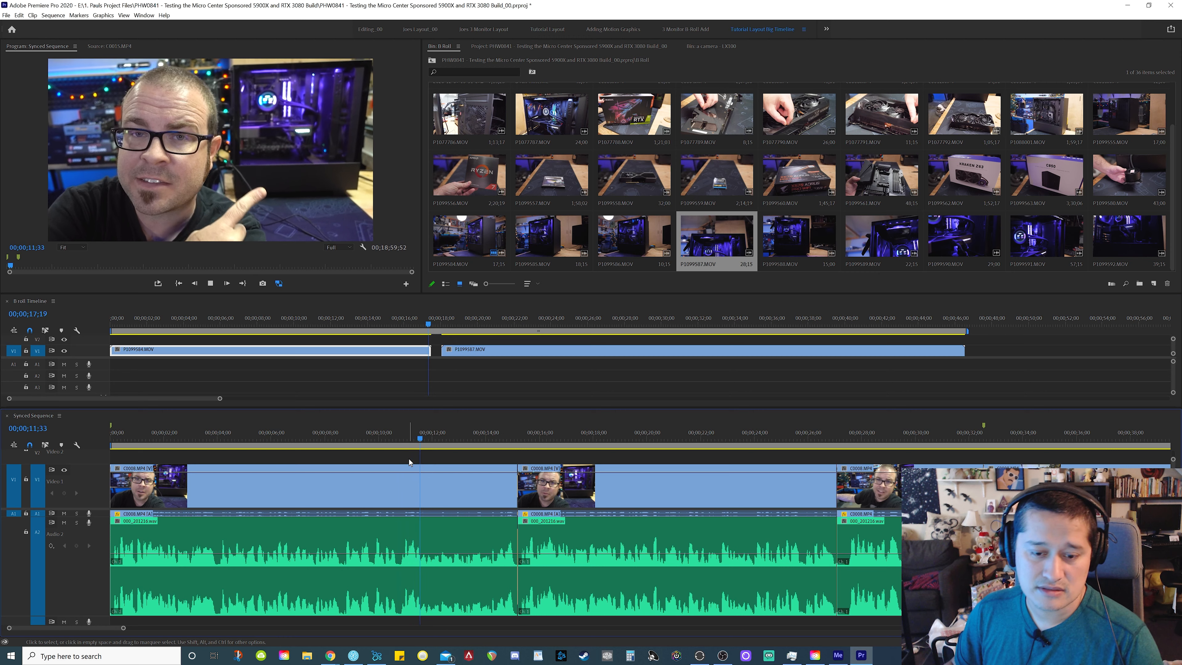
pyautogui.press('=')
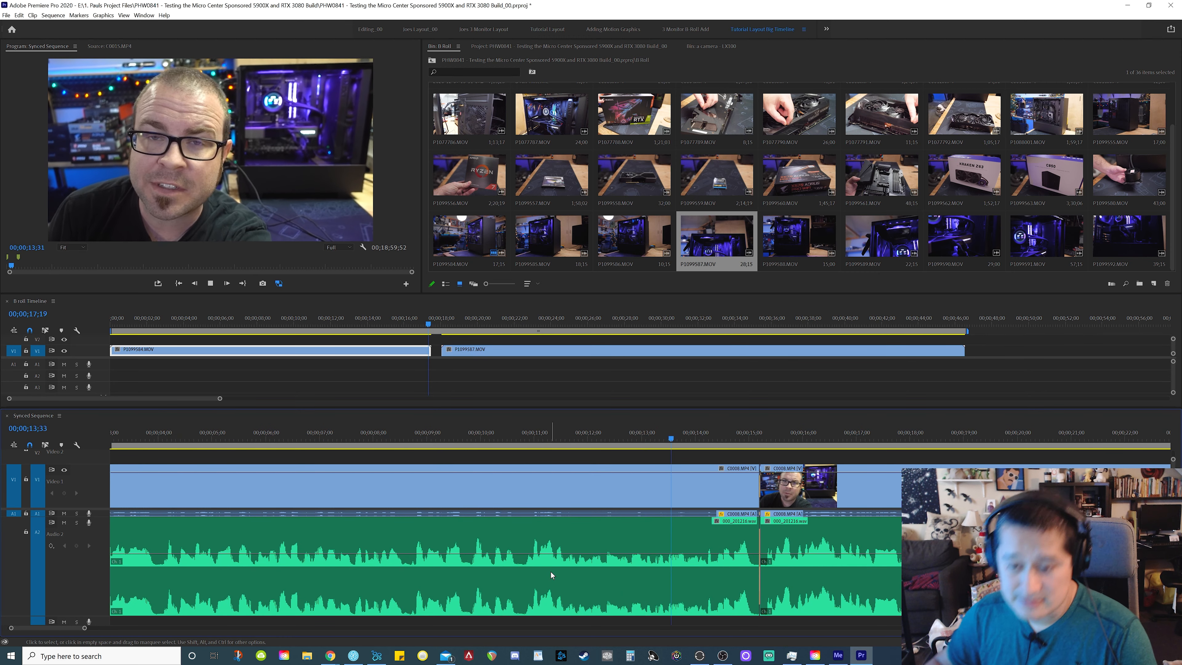
pyautogui.press('=')
pyautogui.press('space')
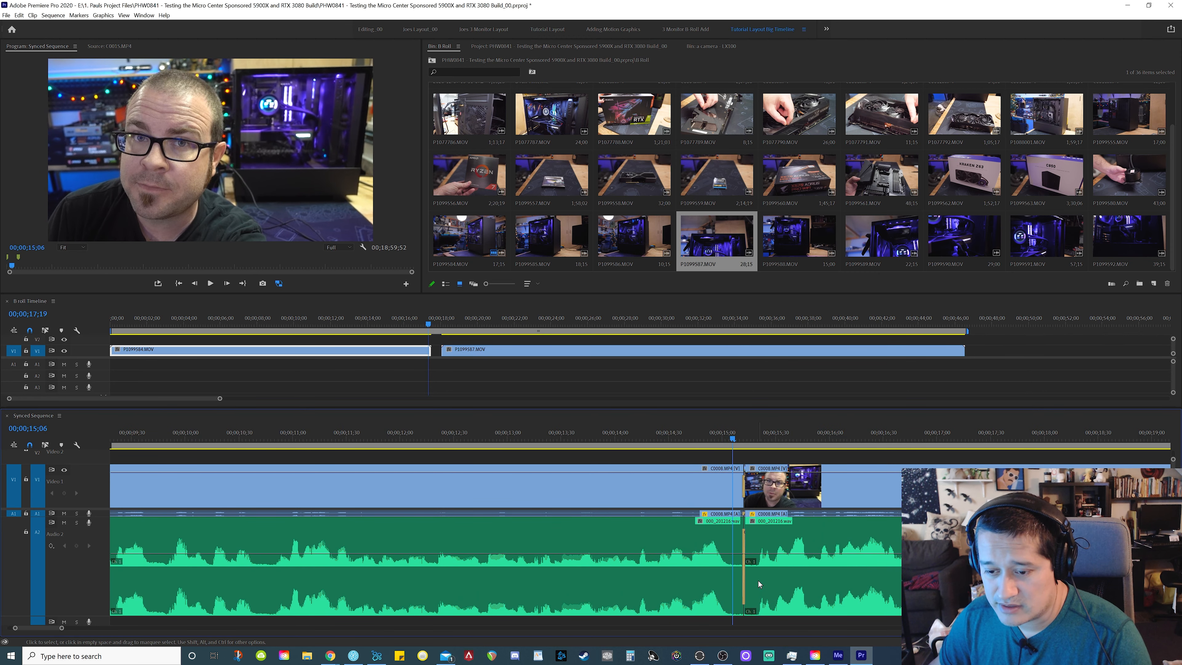
# Step: Ripple-trim the dead space on both sides of the cut near 00;00;15;06 in Synced Sequence
pyautogui.press('w')
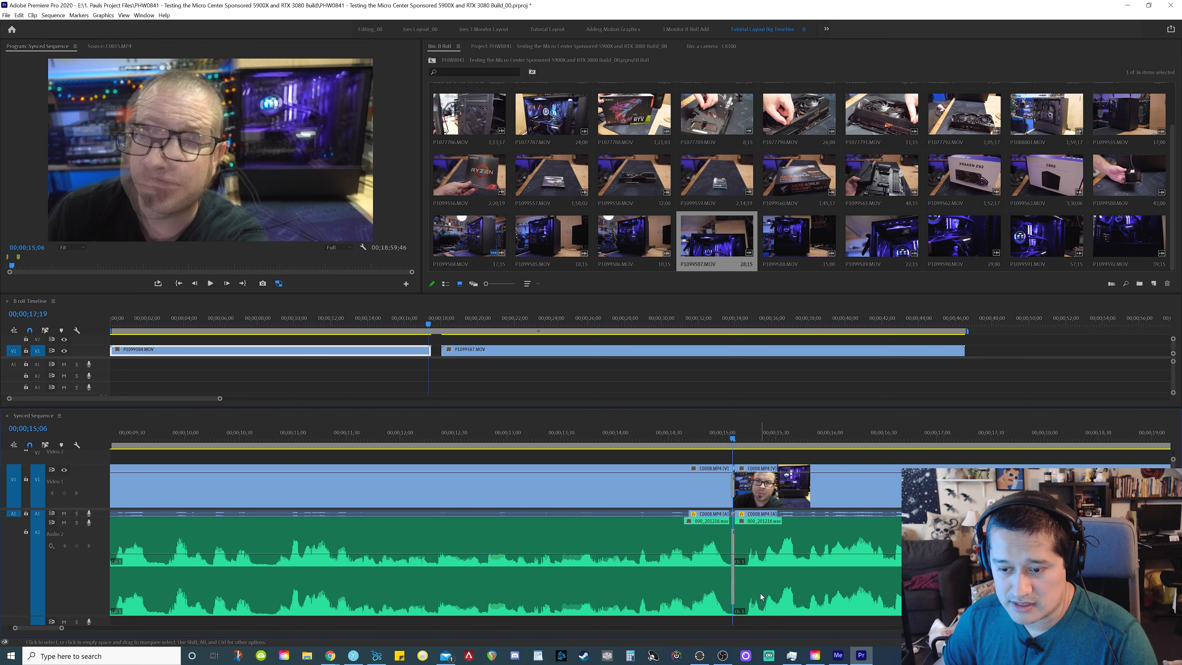
pyautogui.hotkey('shift', 'Right')
pyautogui.press('q')
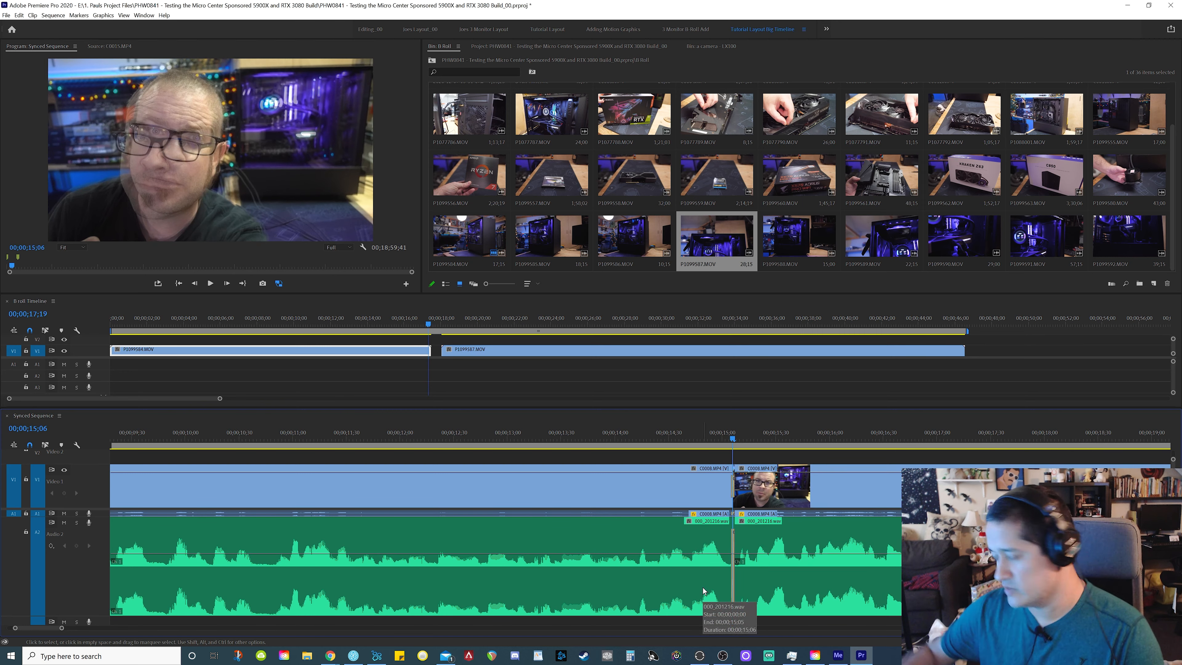
# Step: Play Synced Sequence on to 00;00;20;44 and add the P1099558.MOV clip after the second clip on V1 of B roll Timeline
pyautogui.press('space')
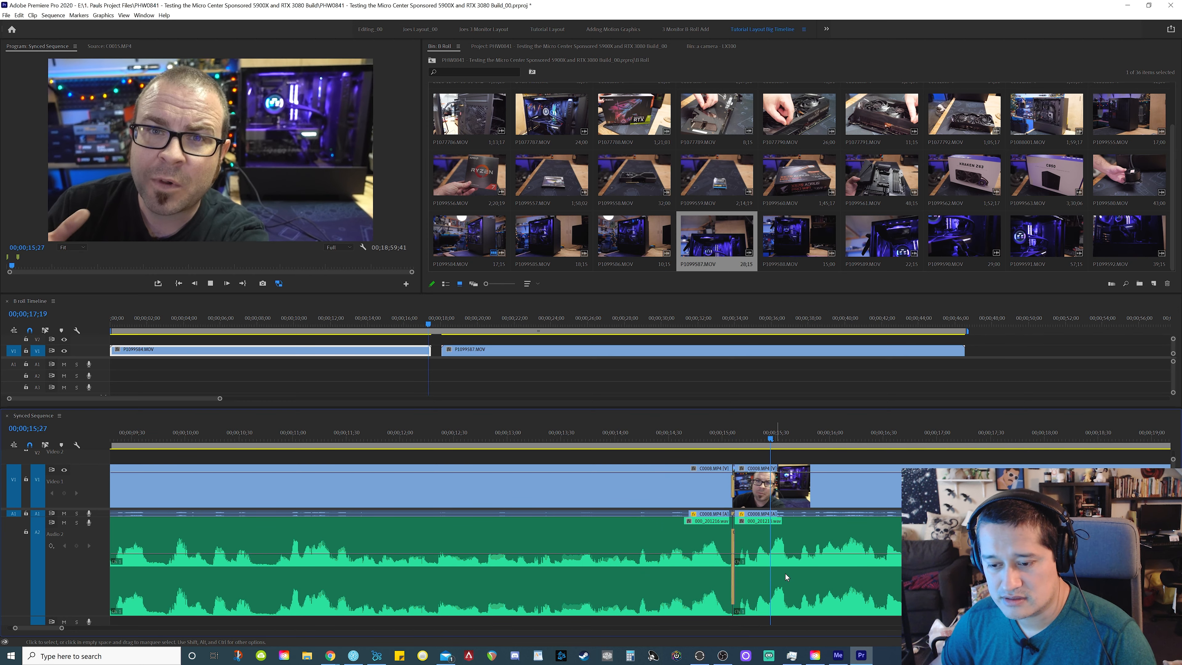
pyautogui.press('-')
pyautogui.press('-')
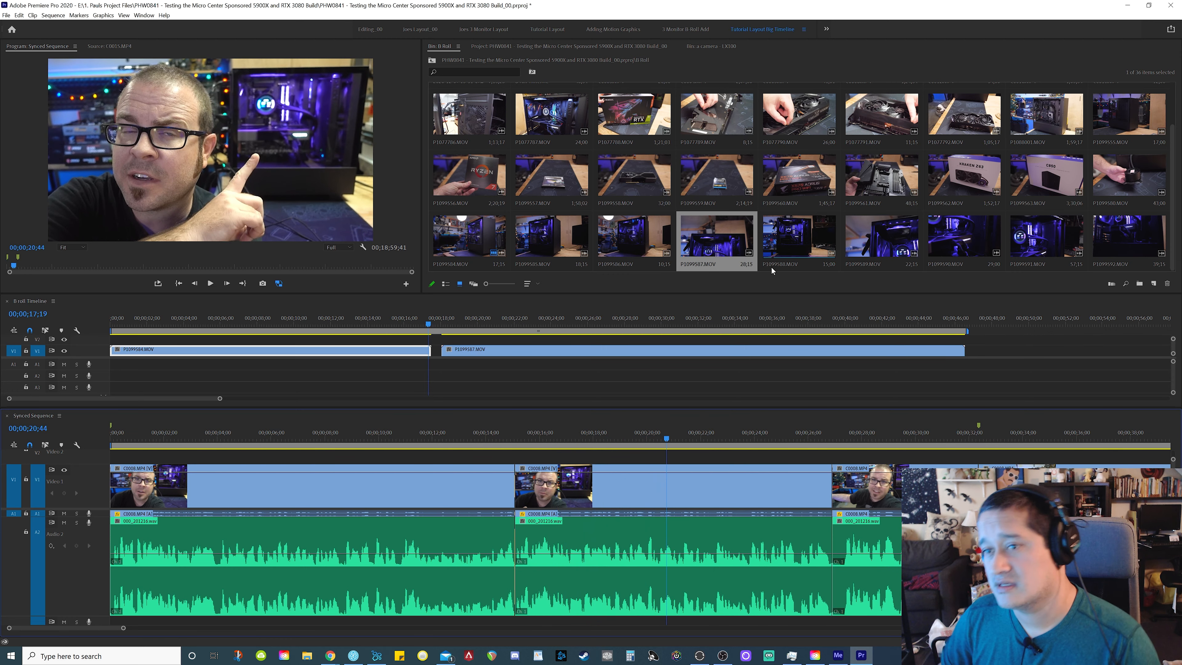
pyautogui.scroll(1, 773, 233)
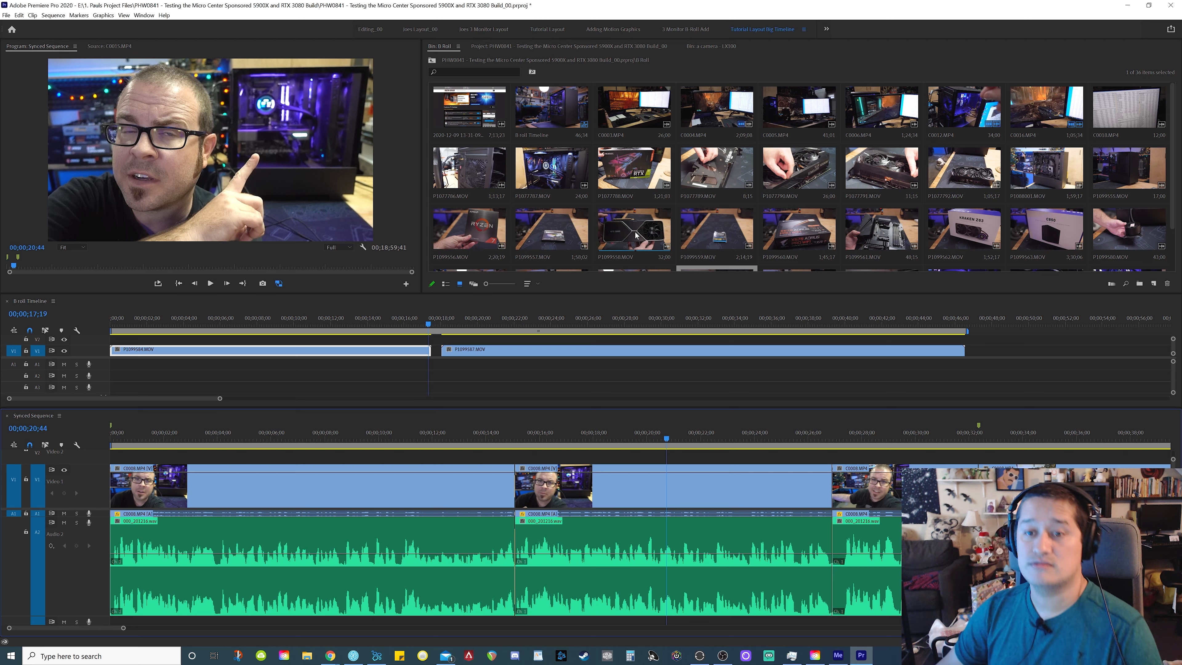
pyautogui.moveTo(627, 233); pyautogui.dragTo(989, 354)
pyautogui.click(638, 371)
pyautogui.press('-')
pyautogui.press('-')
pyautogui.press('-')
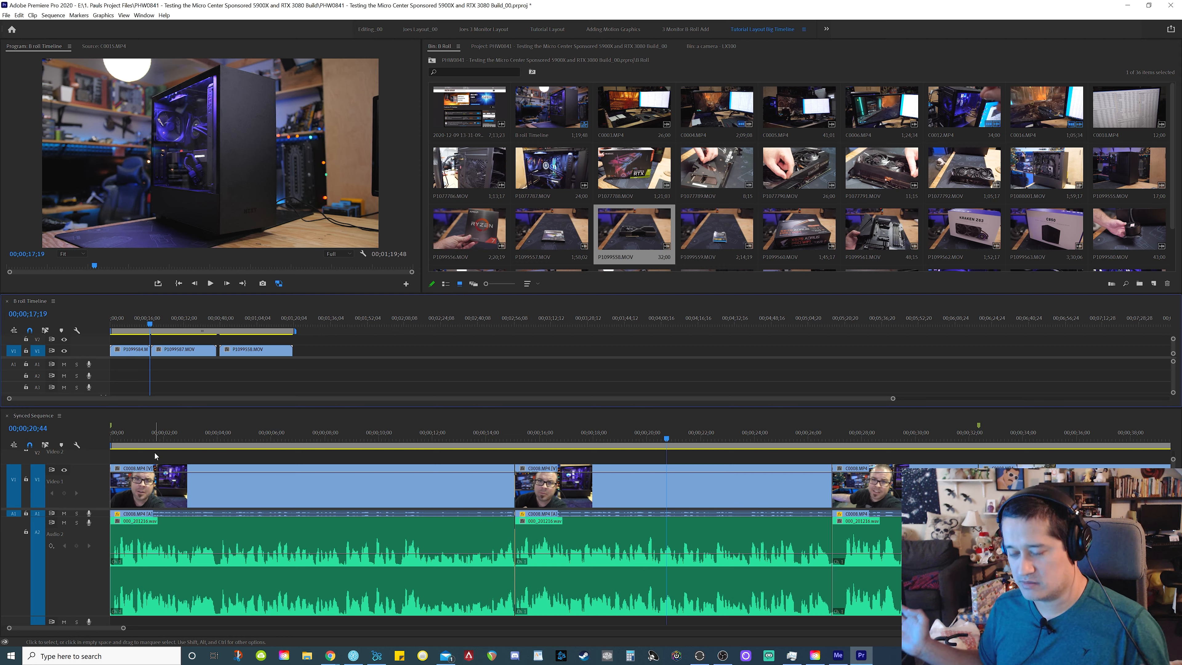
# Step: Cut P1099584.MOV in B roll Timeline at 00;00;04;25 and 00;00;08;38 and place that section on V2 of Synced Sequence at 00;00;04;00
pyautogui.click(139, 460)
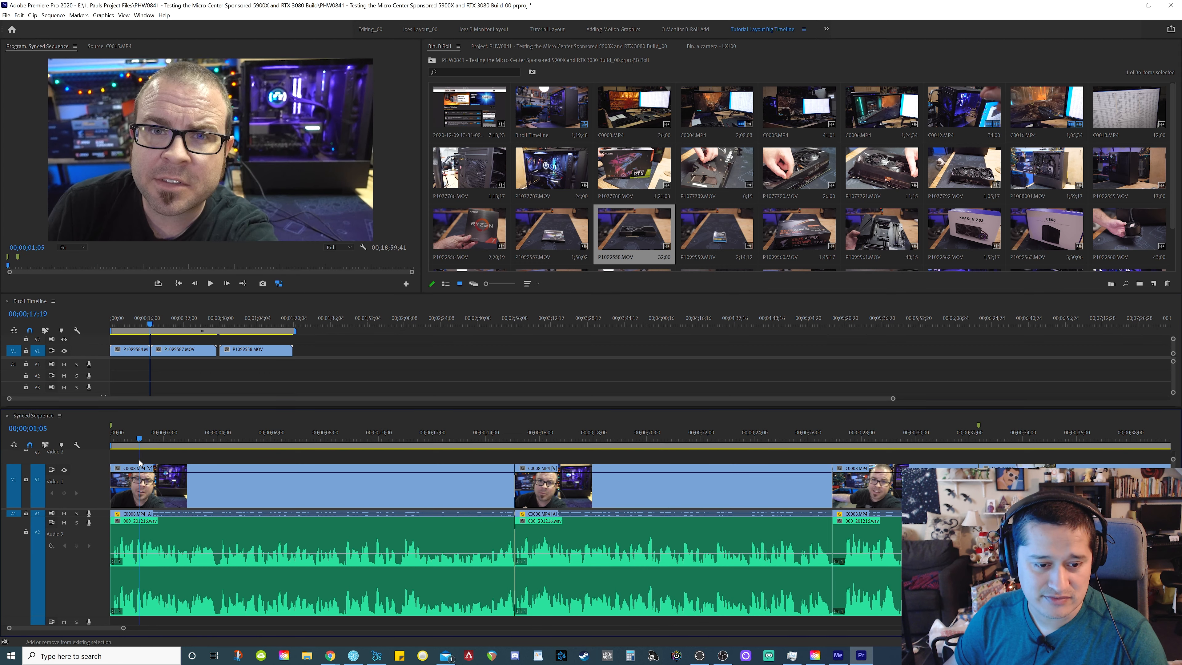
pyautogui.press('space')
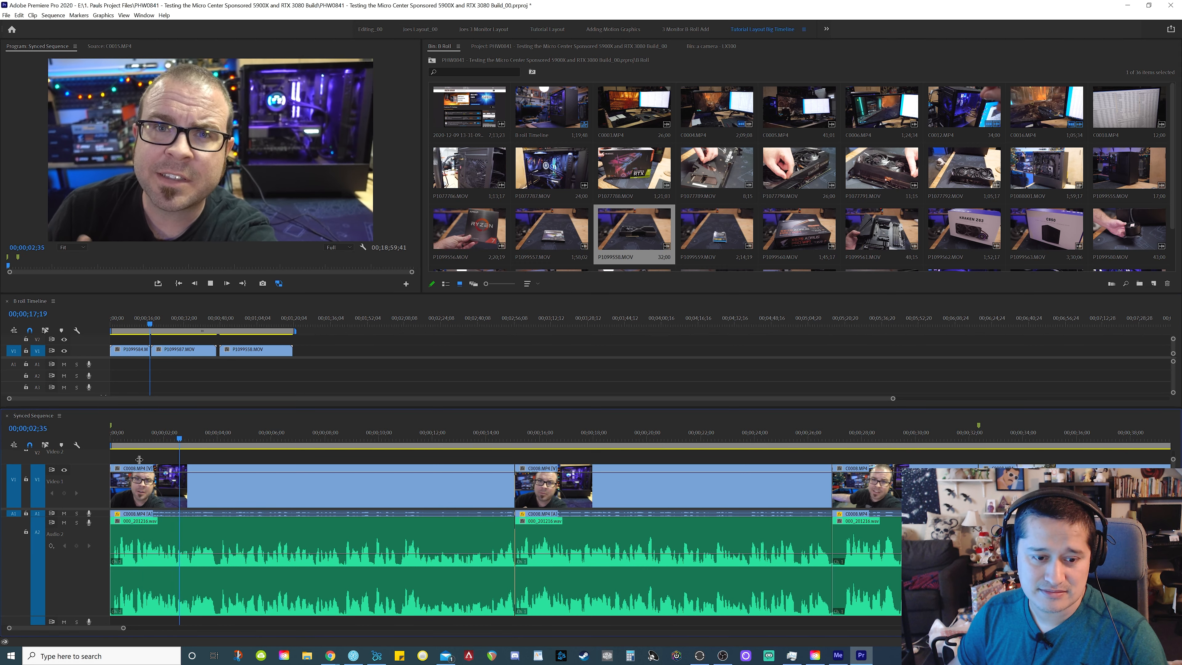
pyautogui.press('space')
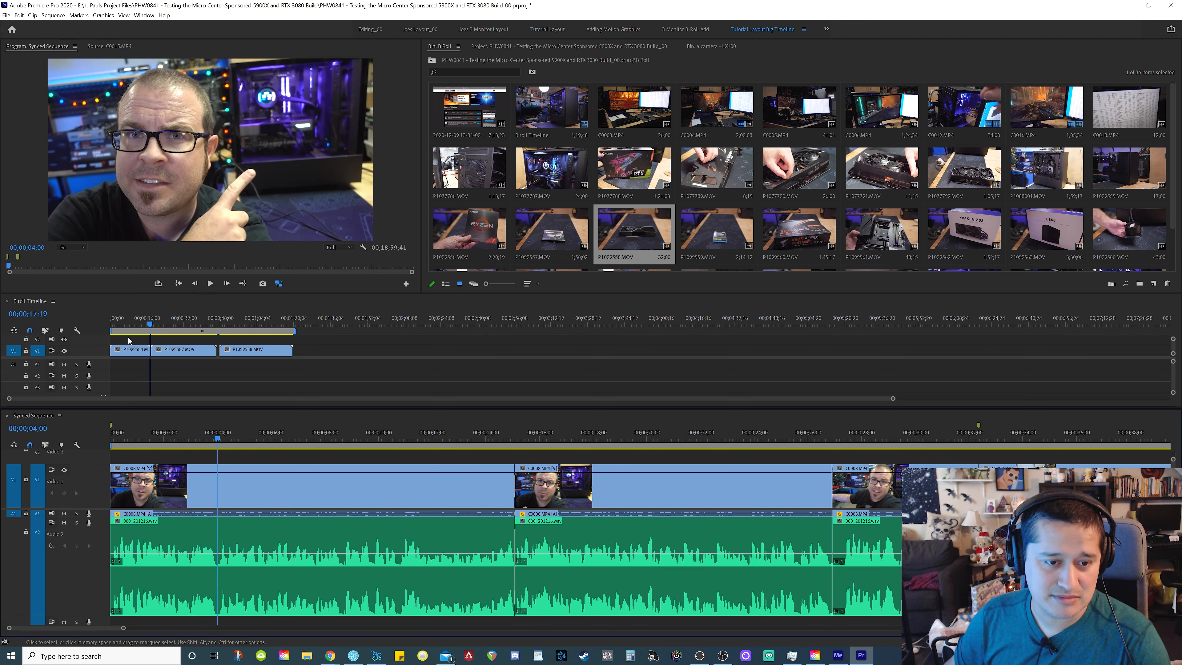
pyautogui.click(129, 341)
pyautogui.press('Home')
pyautogui.moveTo(112, 382); pyautogui.dragTo(121, 382)
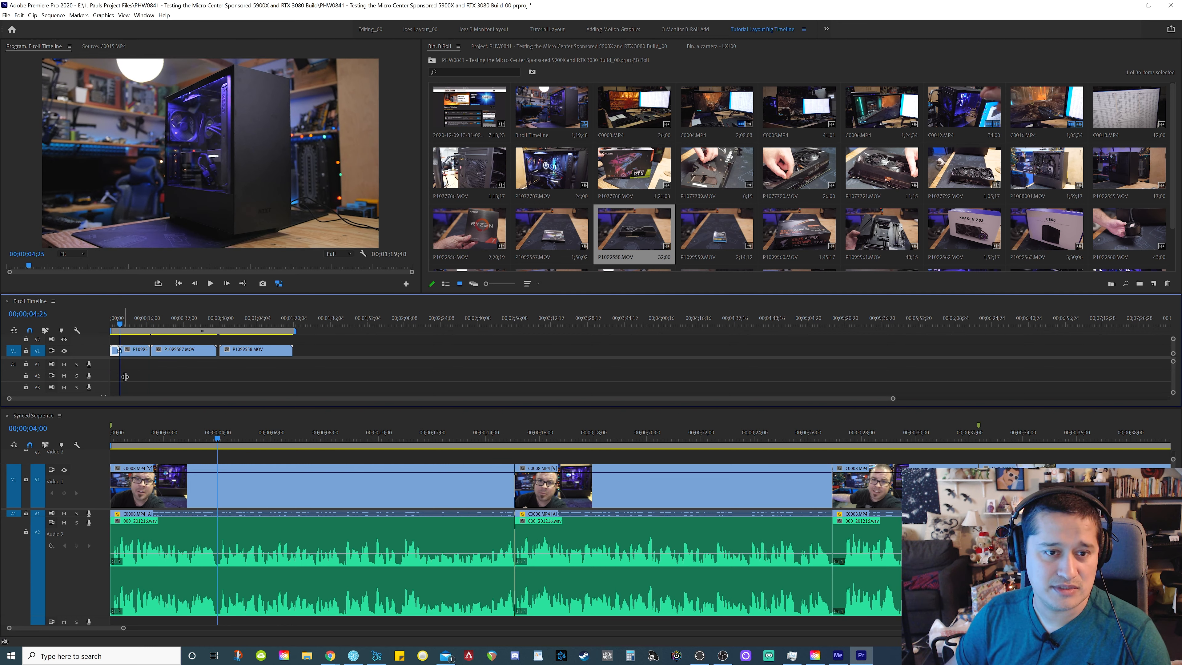
pyautogui.moveTo(124, 377); pyautogui.dragTo(129, 378)
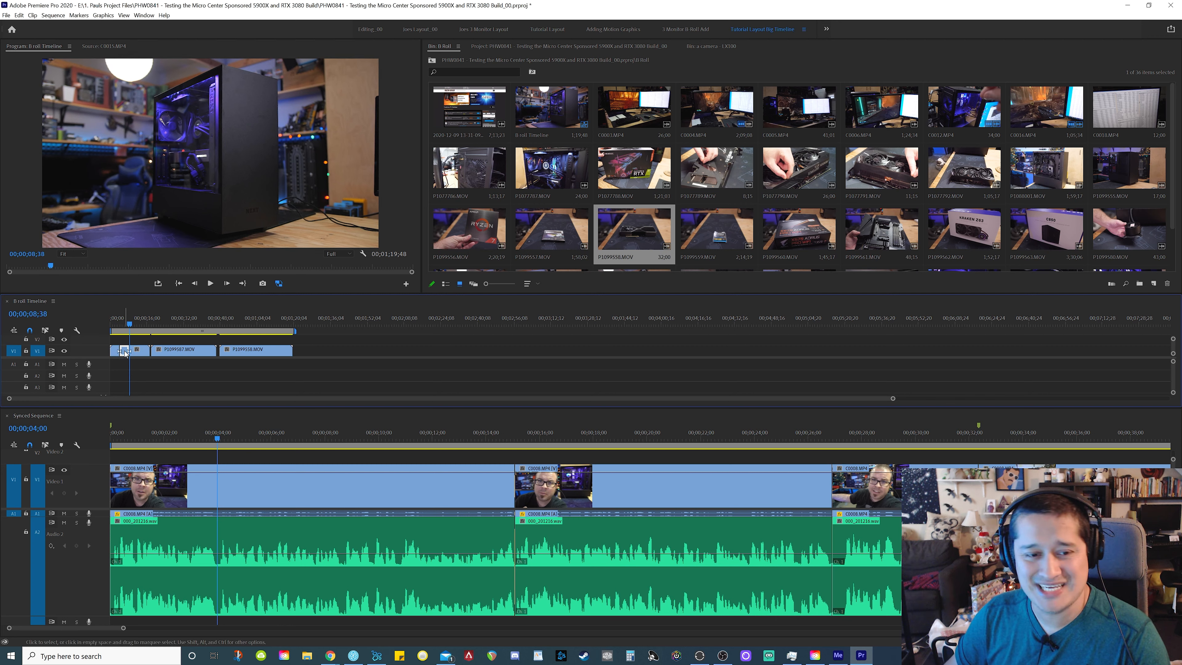
pyautogui.moveTo(124, 354); pyautogui.dragTo(270, 463)
# Step: Play Synced Sequence to 00;00;08;35 and extend the end of the B-roll clip on V2 to that point
pyautogui.press('space')
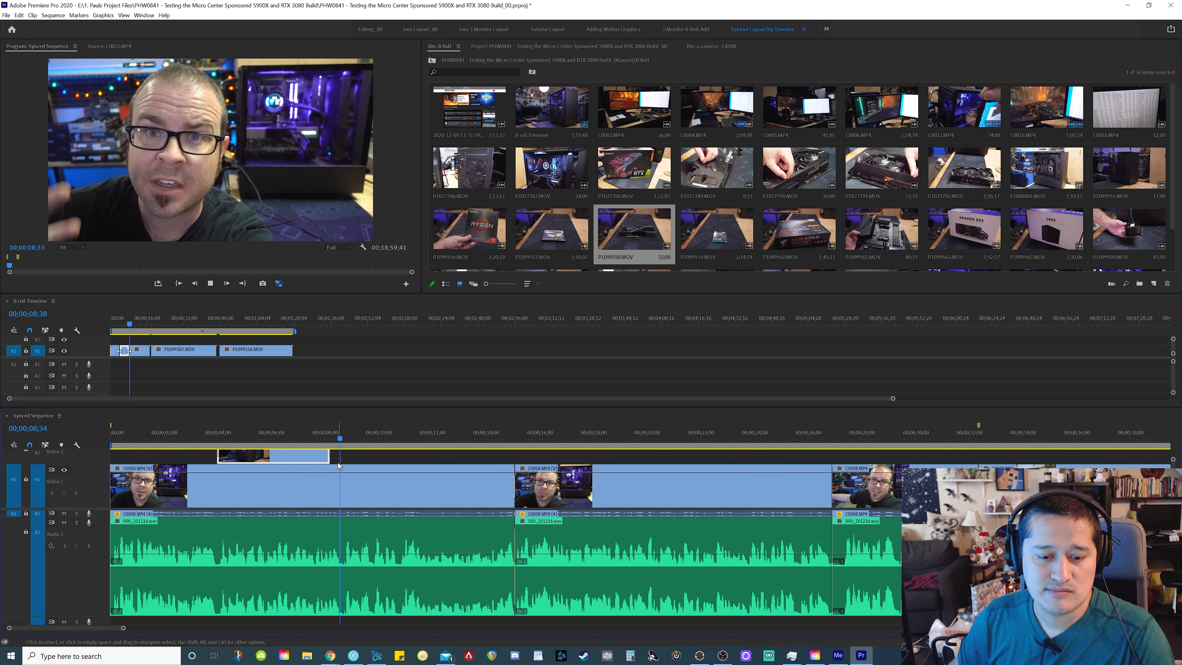
pyautogui.press('space')
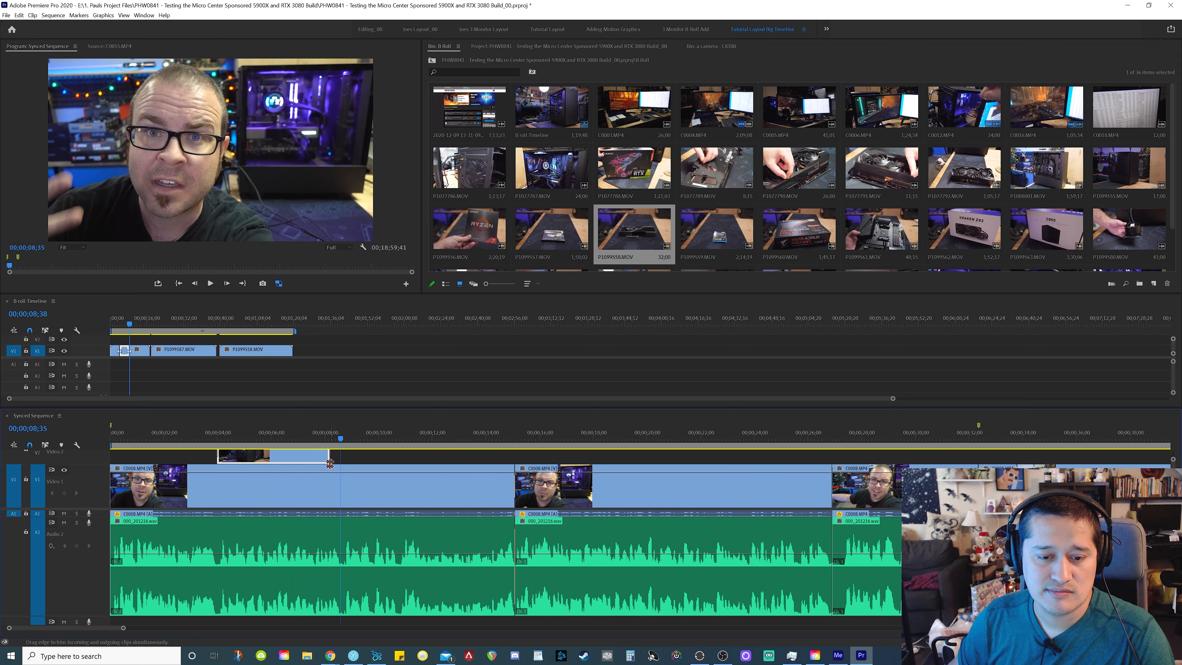
pyautogui.moveTo(334, 457); pyautogui.dragTo(339, 458)
# Step: Cut P1099587.MOV at 00;00;30;45 and 00;00;35;47, place that section on V2 of Synced Sequence at 00;00;10;44, and play it back
pyautogui.press('space')
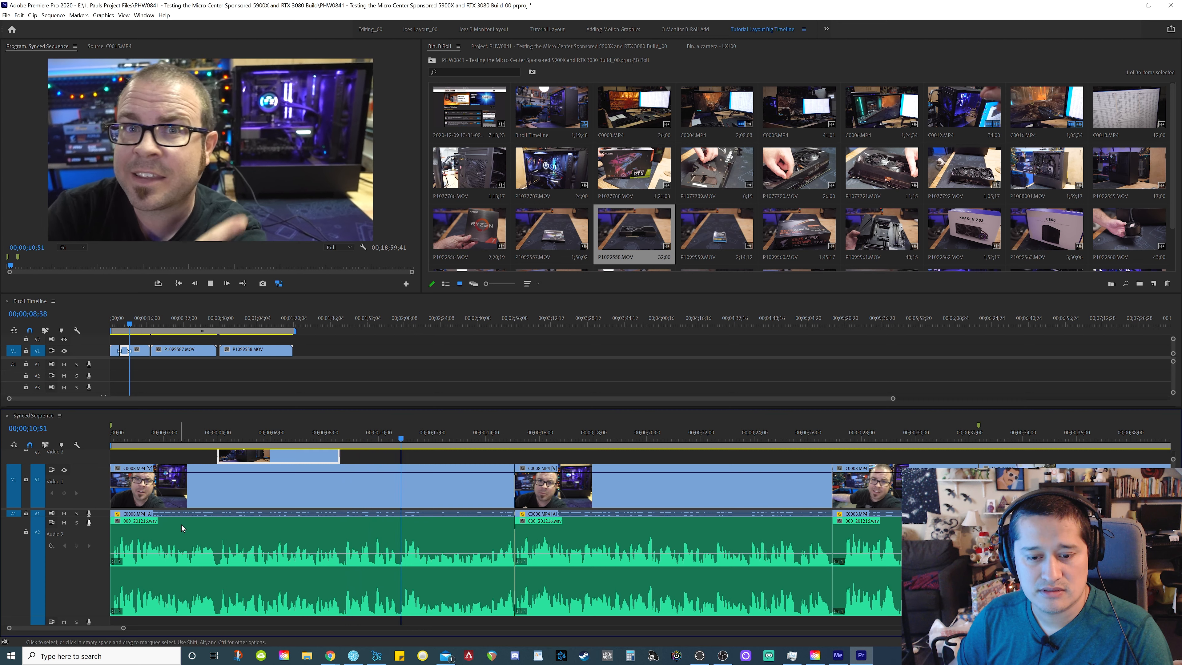
pyautogui.click(398, 435)
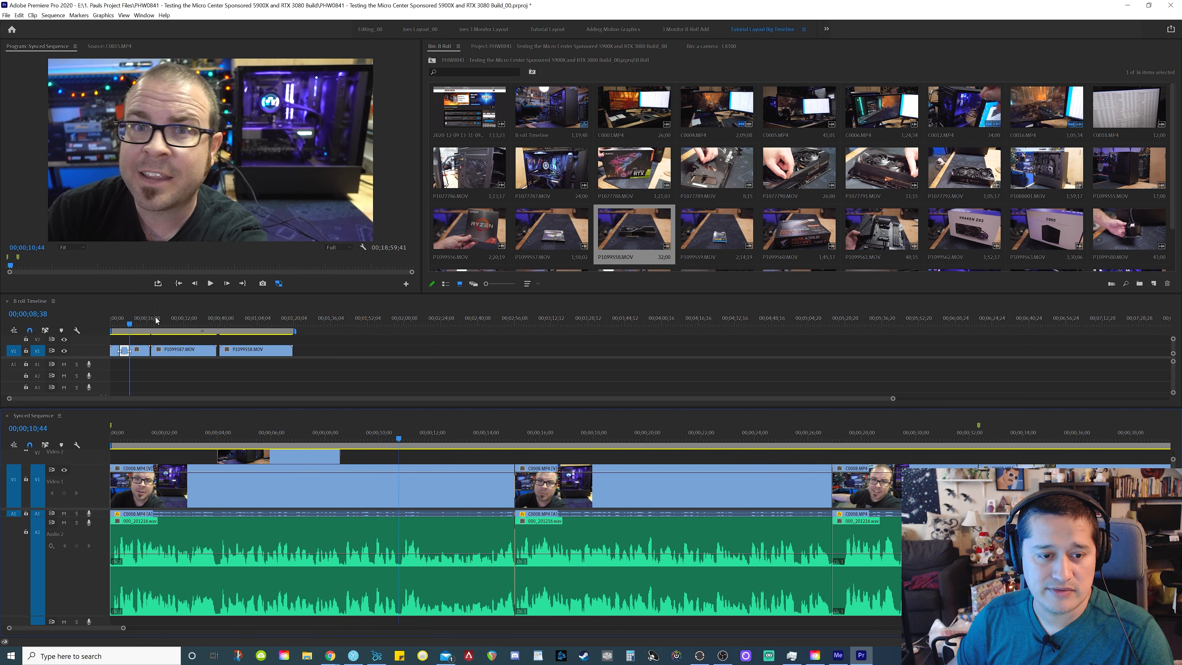
pyautogui.moveTo(157, 320); pyautogui.dragTo(166, 321)
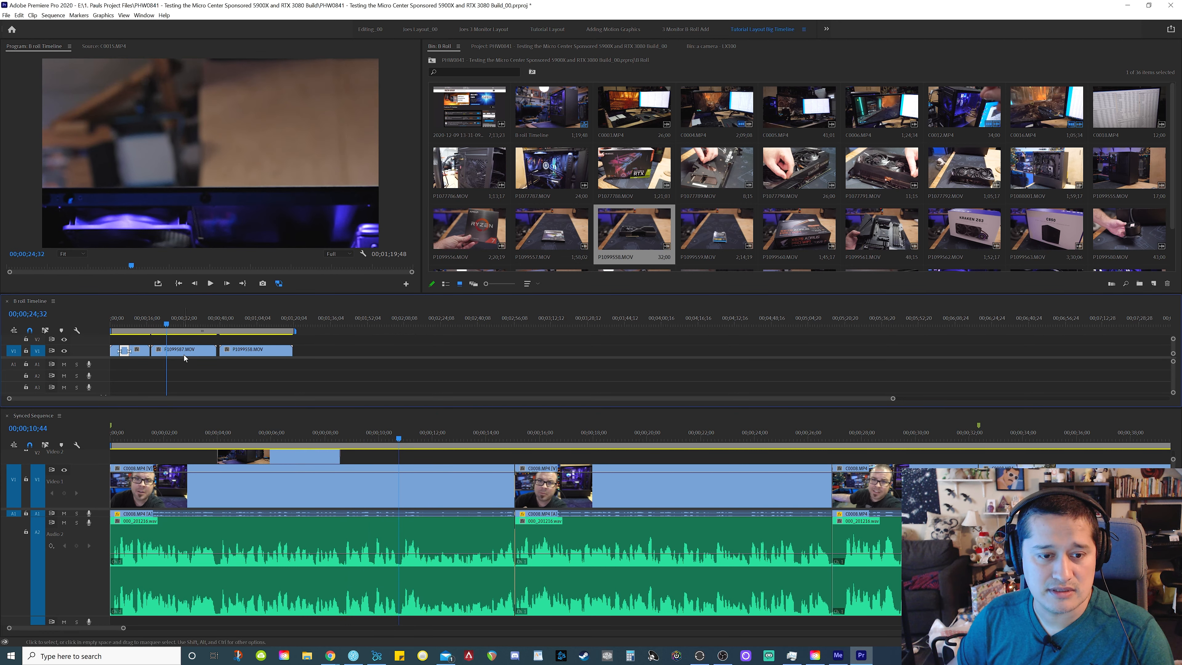
pyautogui.click(185, 354)
pyautogui.click(173, 324)
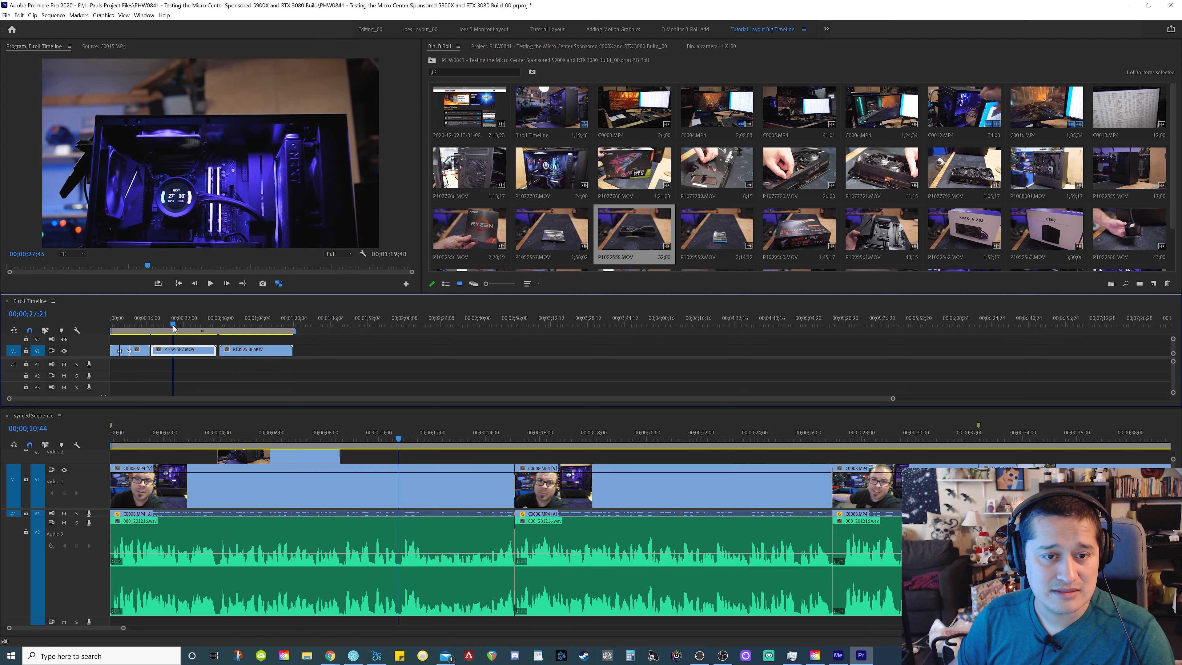
pyautogui.moveTo(174, 327)
pyautogui.mouseDown()
pyautogui.moveTo(203, 331)
pyautogui.moveTo(192, 331)
pyautogui.mouseUp()
pyautogui.hotkey('ctrl', 'k')
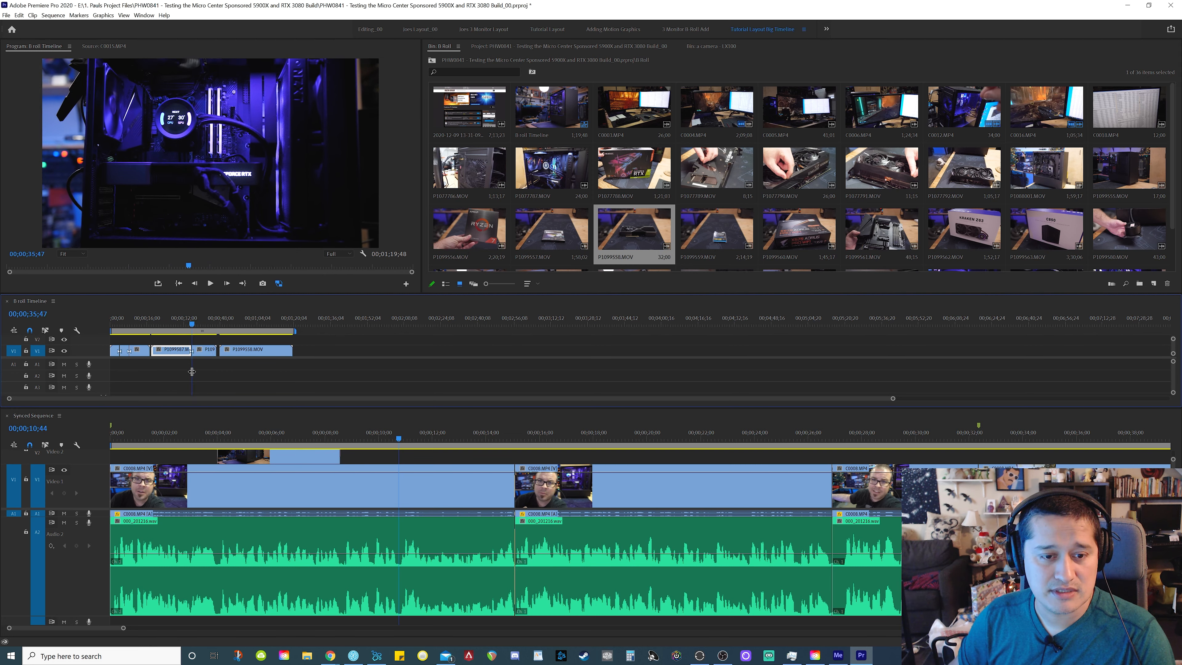
pyautogui.moveTo(191, 377); pyautogui.dragTo(446, 463)
pyautogui.hotkey('ctrl', 'k')
pyautogui.click(326, 440)
pyautogui.press('space')
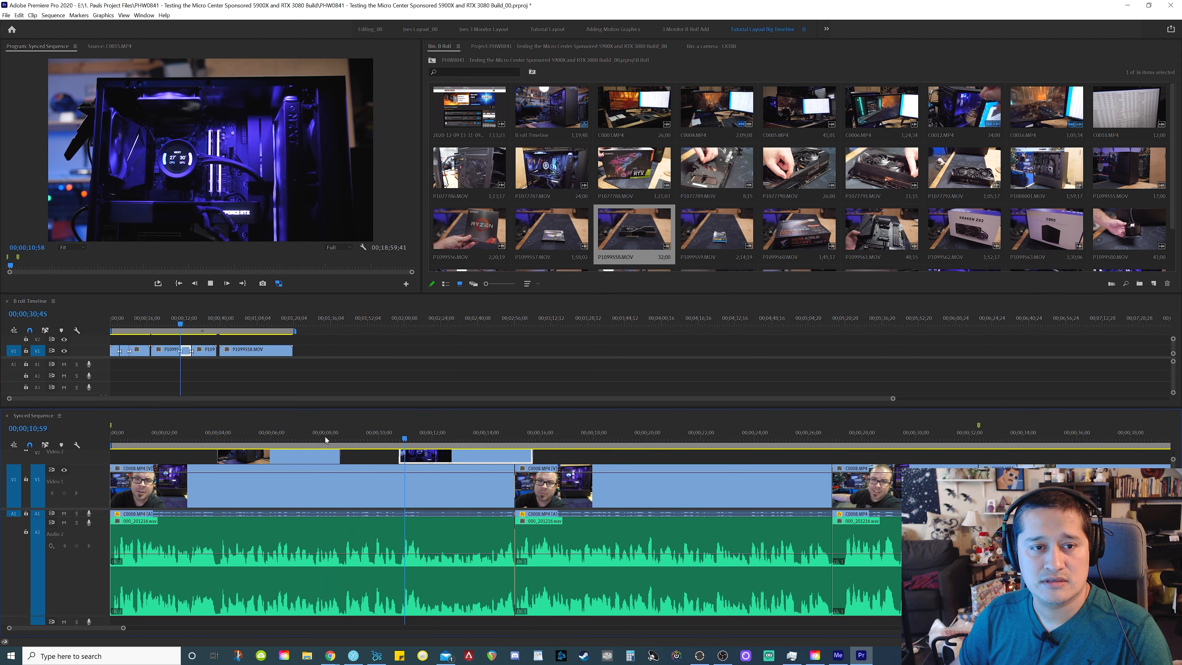
pyautogui.press('space')
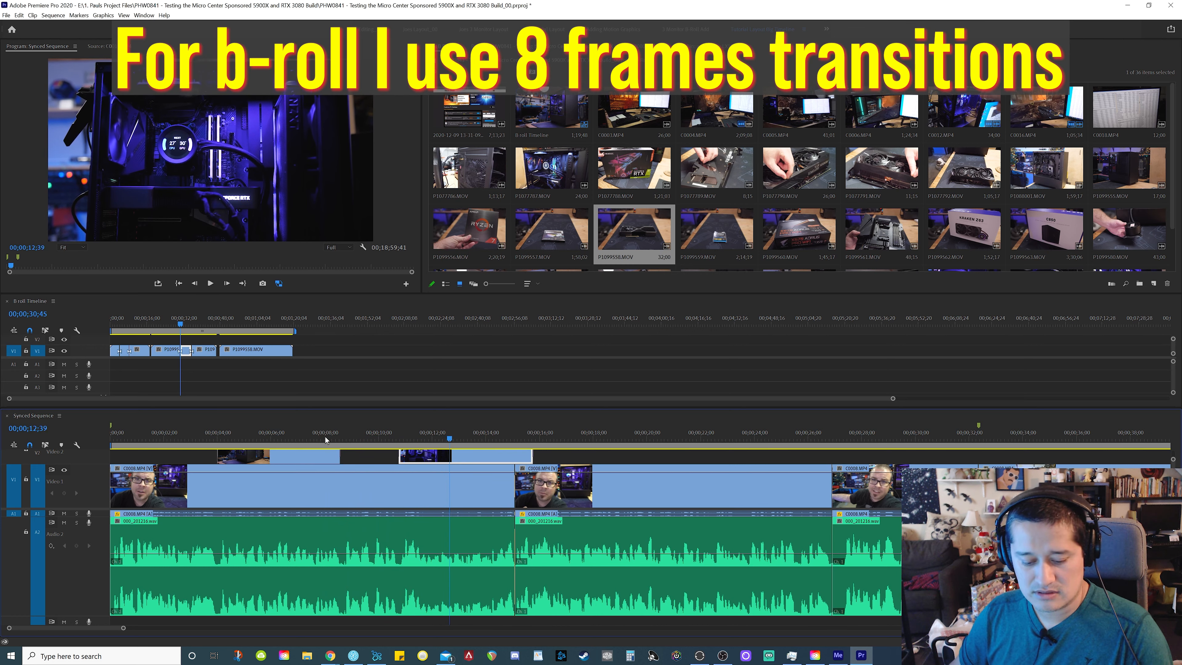
# Step: Set the default video transition duration to 8 frames and apply the default transition to both B-roll clips on V2
pyautogui.hotkey('ctrl', ',')
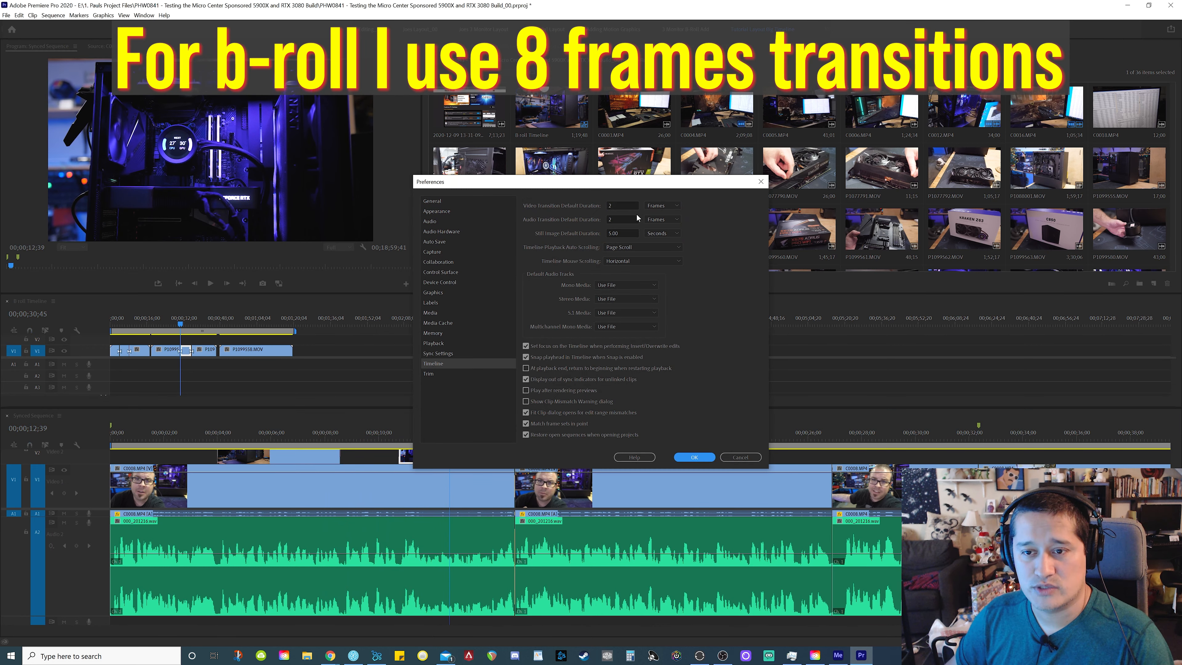
pyautogui.doubleClick(615, 205)
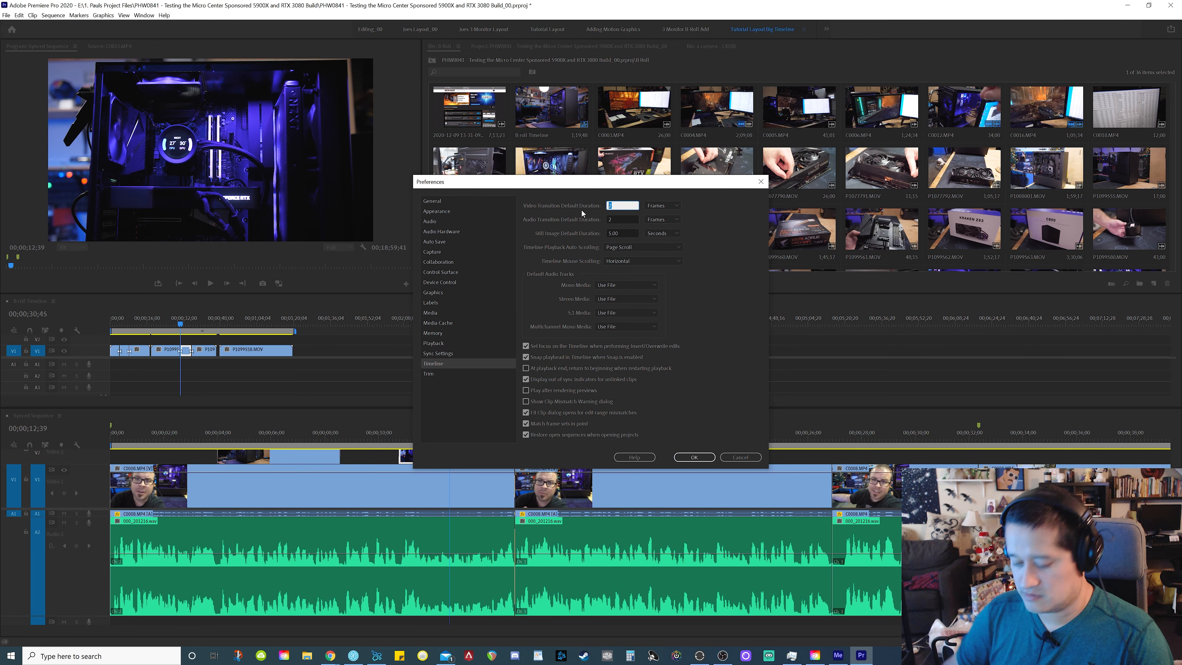
pyautogui.write('8')
pyautogui.press('Tab')
pyautogui.press('Return')
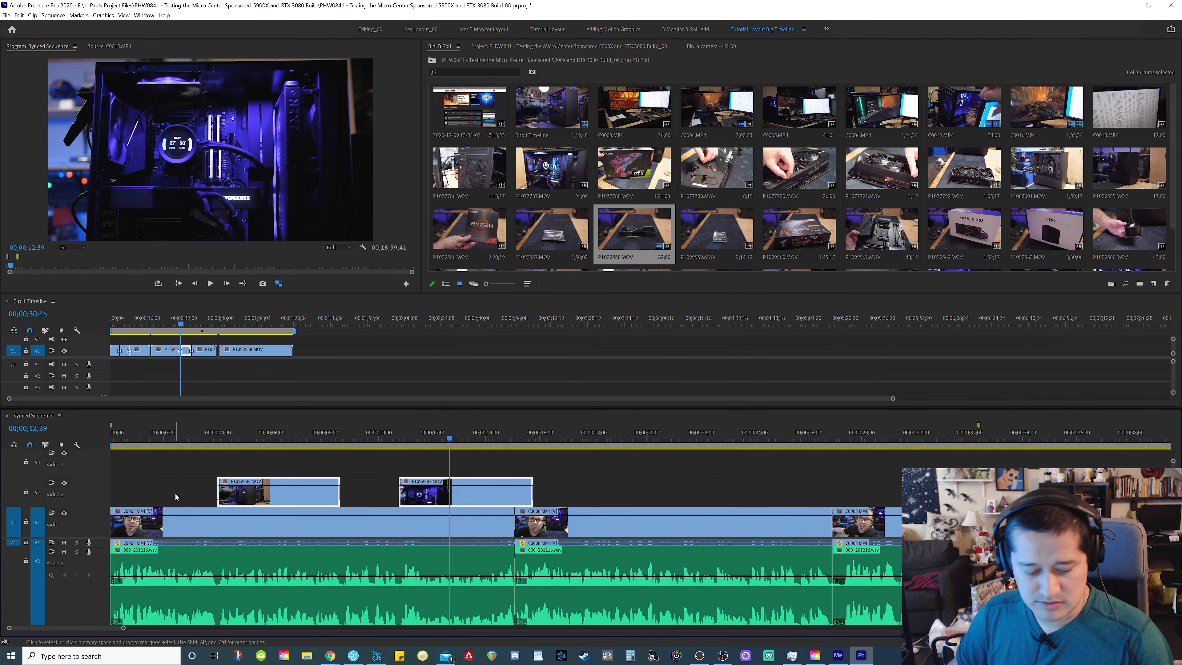
pyautogui.hotkey('shift', 'd')
# Step: Play Synced Sequence from 00;00;03;17 to check the B-roll transitions, and view the whole sequence in a maximized timeline
pyautogui.click(199, 464)
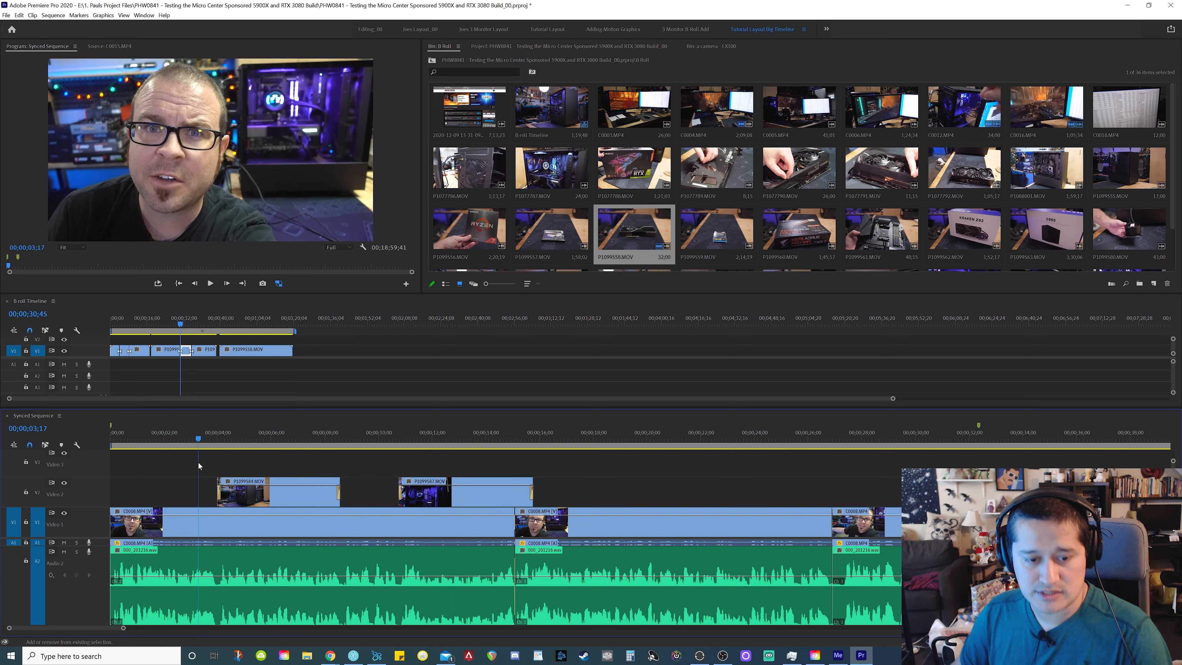
pyautogui.press('y')
pyautogui.press('space')
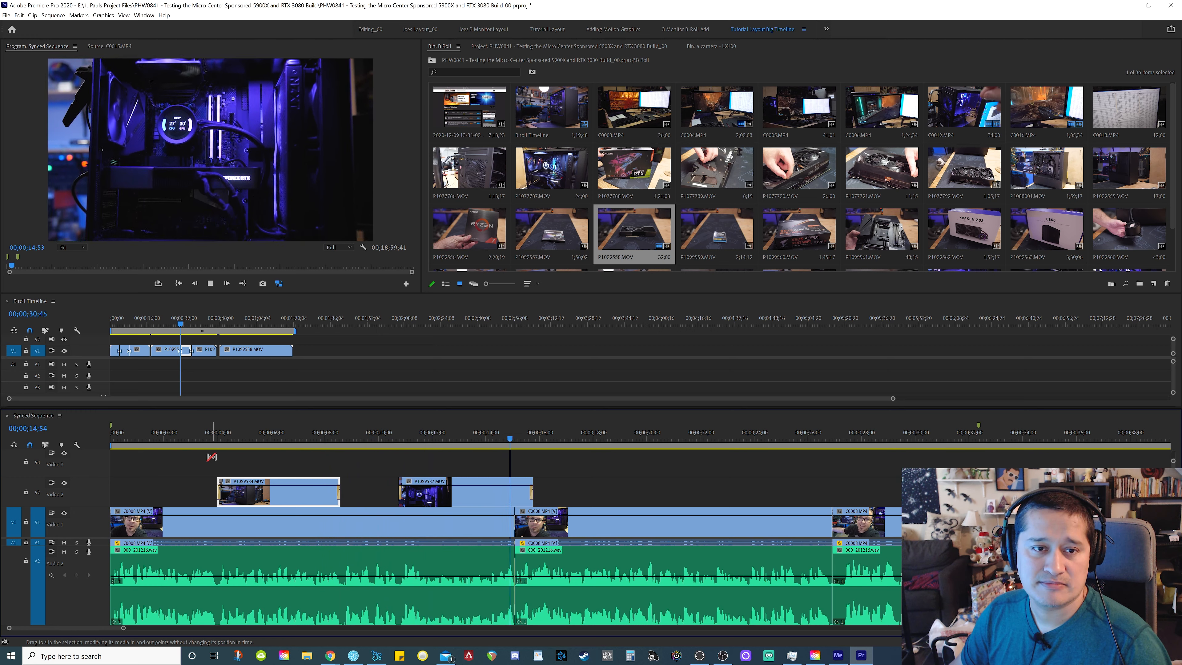
pyautogui.press('space')
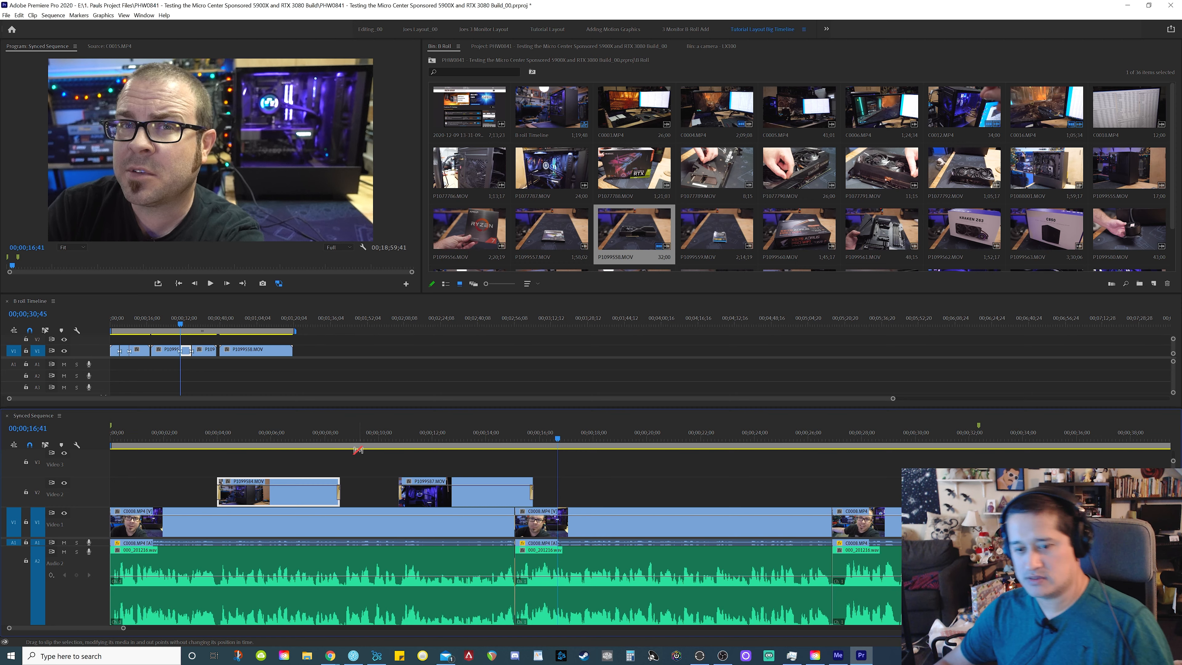
pyautogui.press('`')
pyautogui.press('\\')
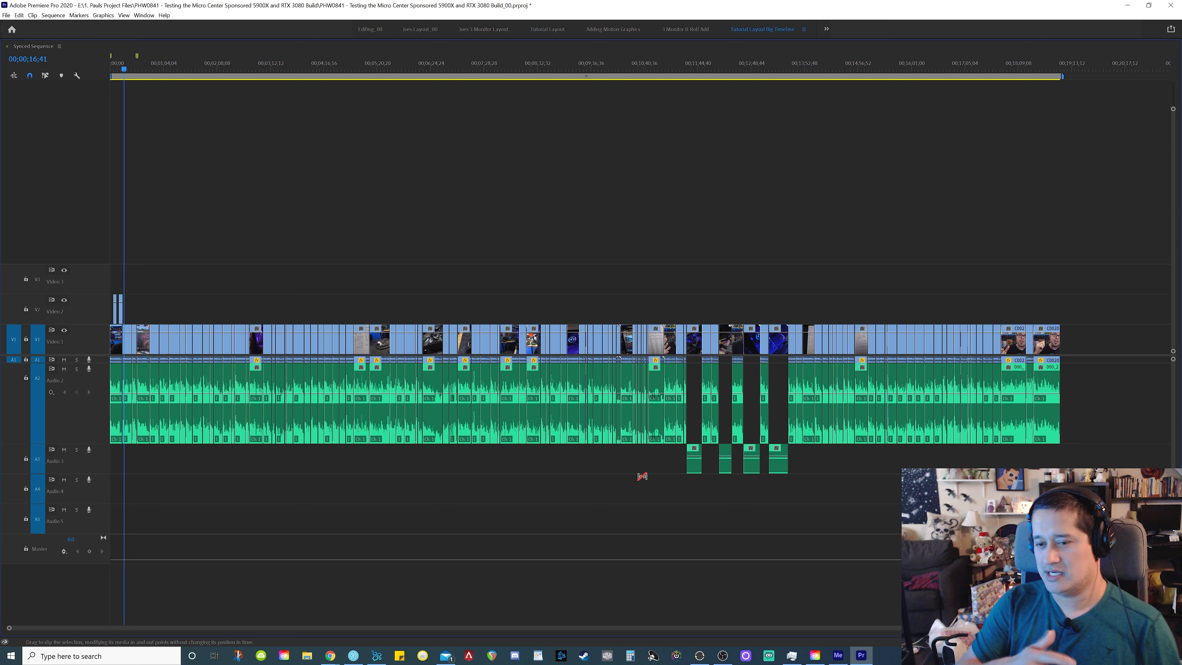
pyautogui.press('`')
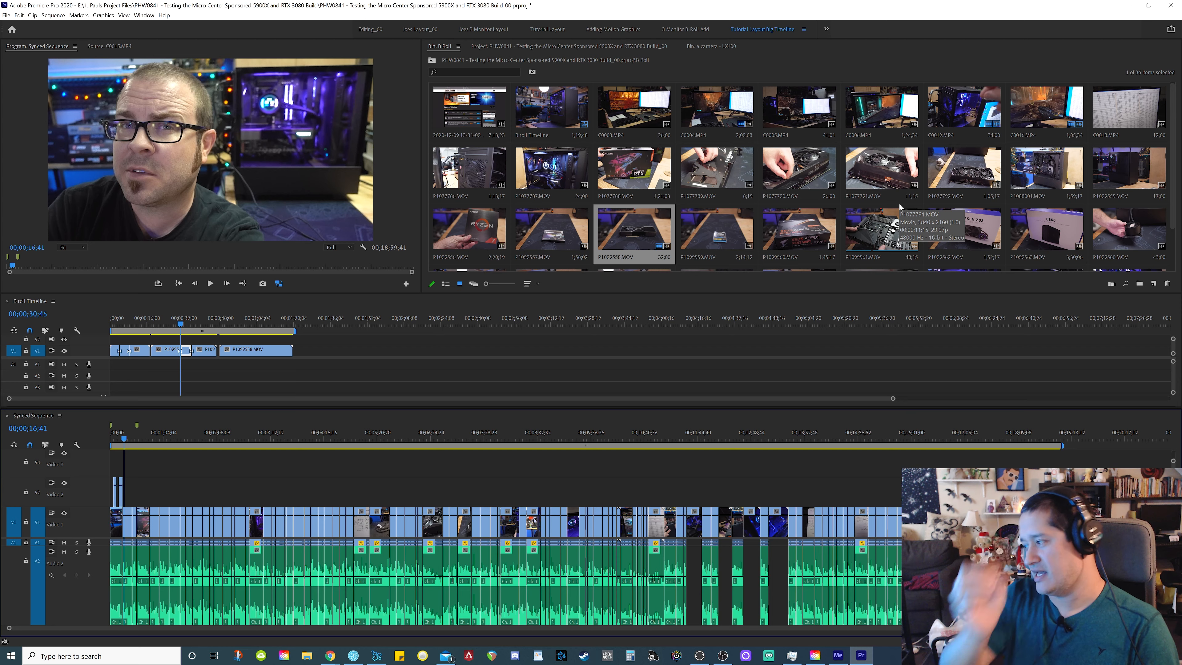
pyautogui.press('`')
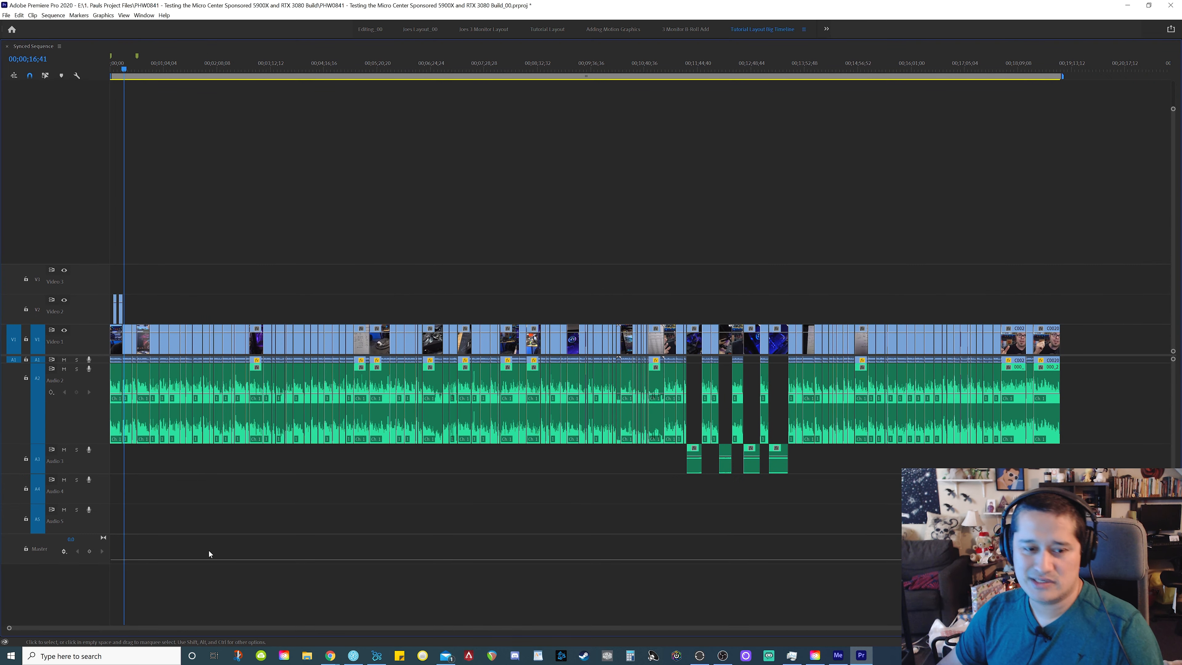
# Step: Examine the cuts in Synced Sequence around 00;00;45;36, including a close look at the cut near 00;00;47;15
pyautogui.press('=')
pyautogui.press('=')
pyautogui.press('=')
pyautogui.press('=')
pyautogui.press('-')
pyautogui.rightClick(414, 505)
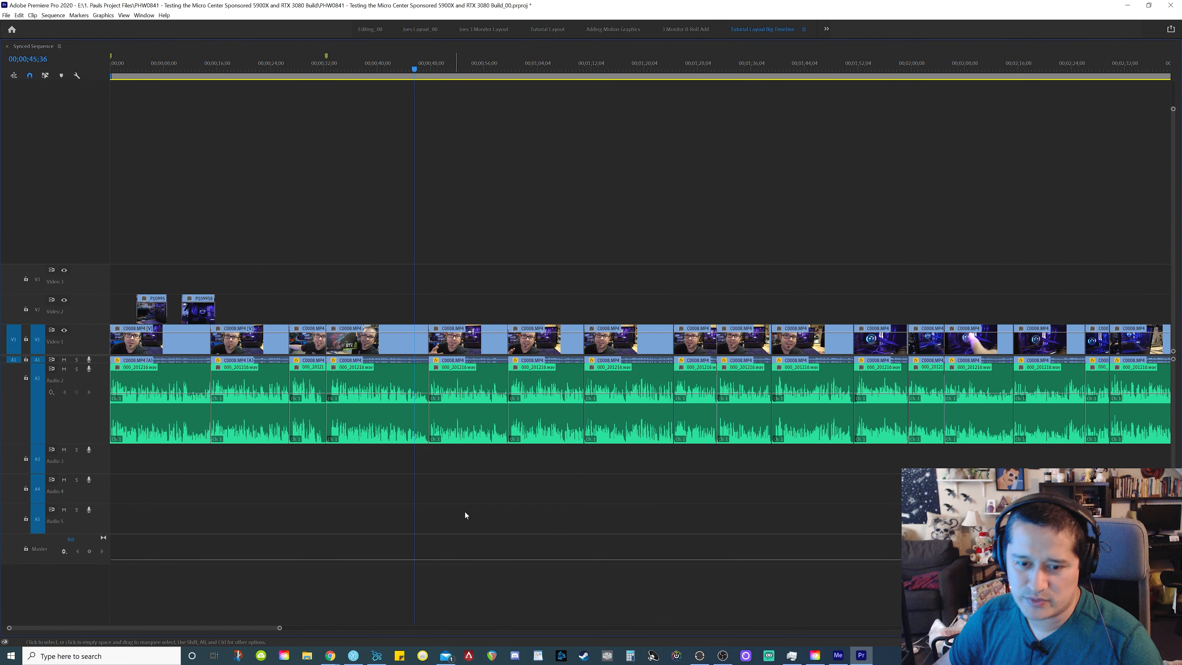
pyautogui.press('=')
pyautogui.press('=')
pyautogui.press('=')
pyautogui.press('=')
pyautogui.press('r')
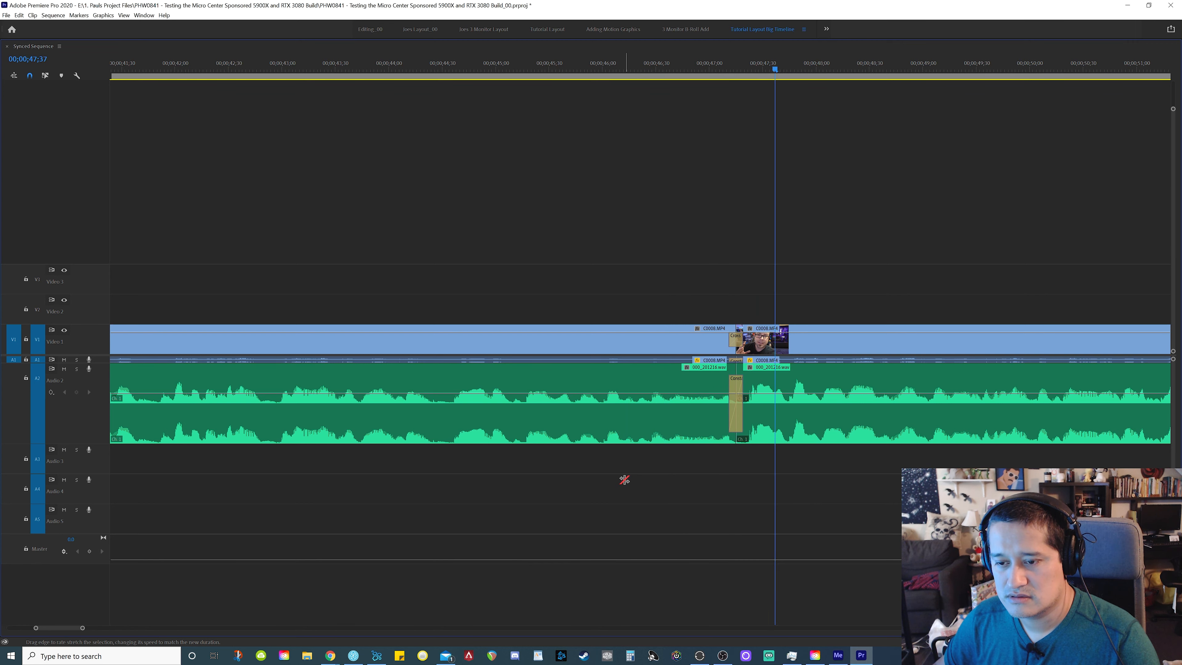
pyautogui.press('-')
pyautogui.press('-')
pyautogui.press('-')
pyautogui.press('v')
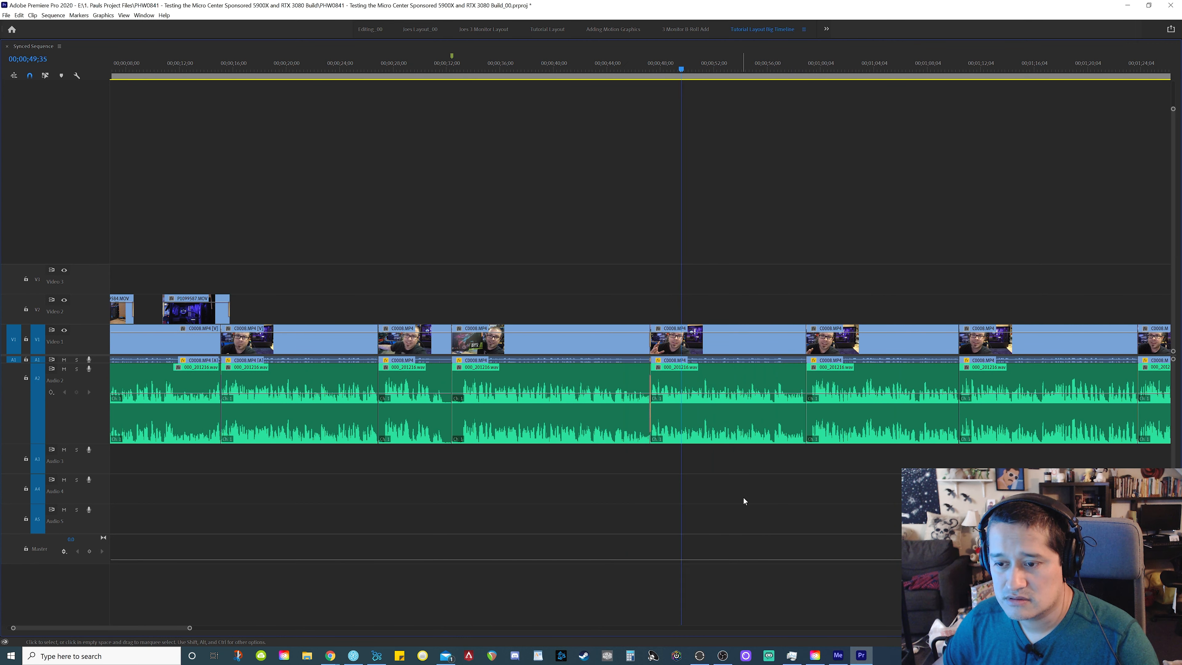
# Step: Ripple-trim the silence at the cut just before 00;00;59;00 in Synced Sequence and play around the edit
pyautogui.press('=')
pyautogui.press('=')
pyautogui.press('=')
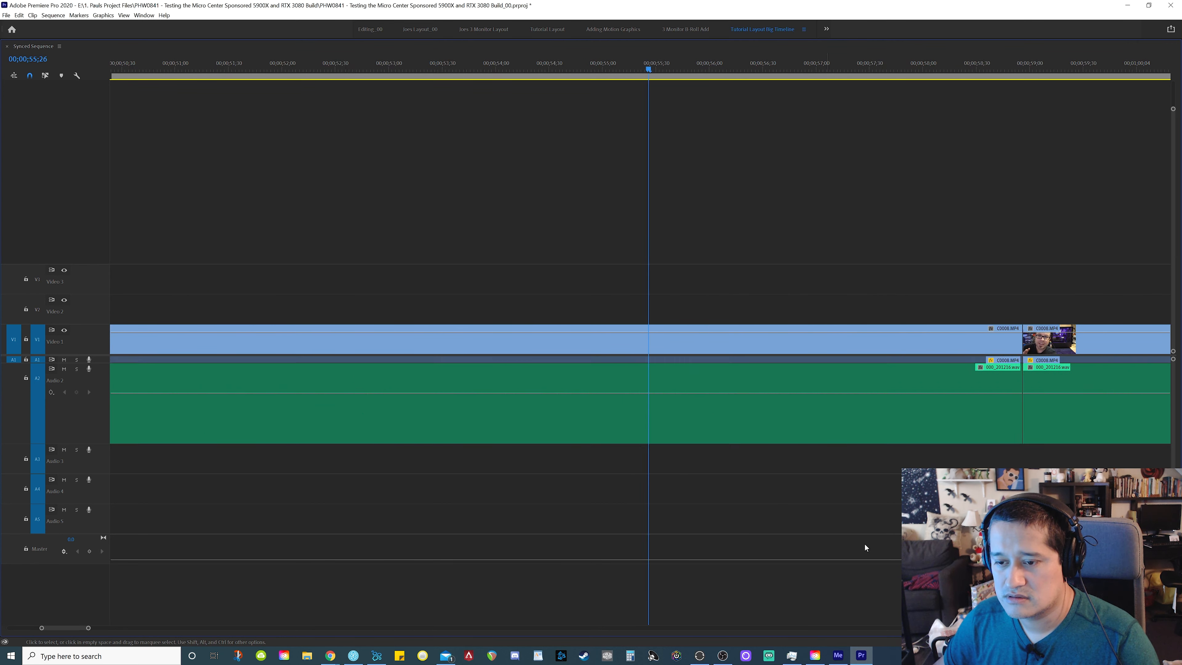
pyautogui.press('Left')
pyautogui.press('Left')
pyautogui.press('Left')
pyautogui.press('Left')
pyautogui.press('q')
pyautogui.hotkey('shift', 'k')
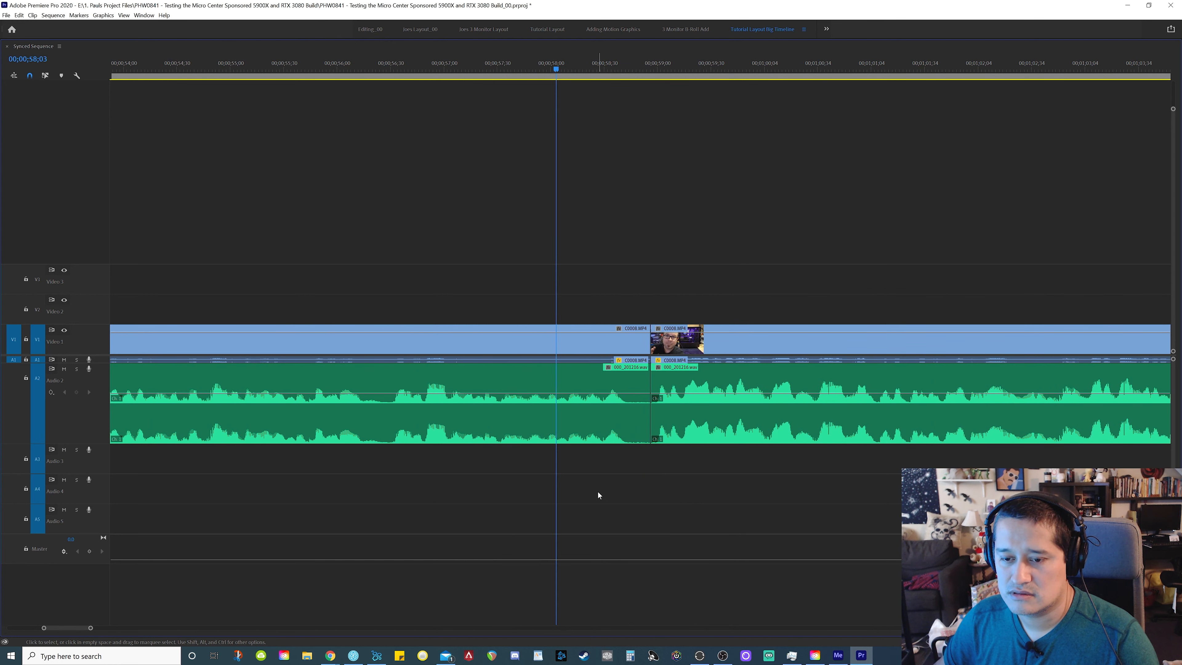
pyautogui.press('w')
pyautogui.hotkey('shift', 'k')
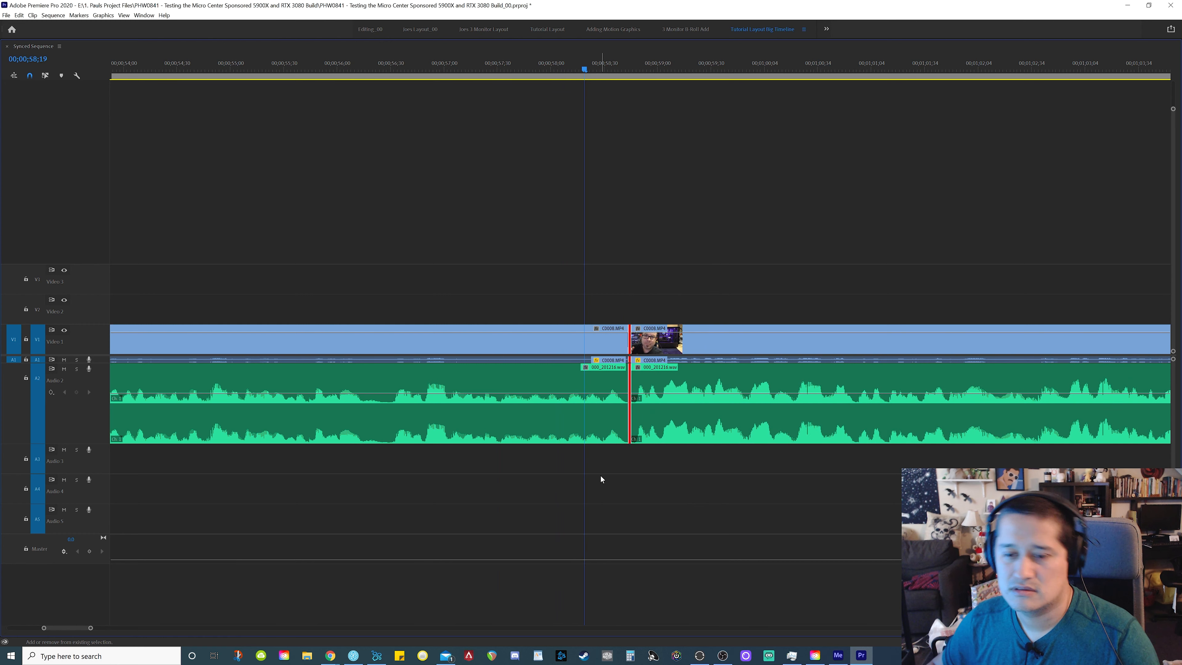
# Step: Apply the default video and audio transitions at the cut near 00;01;10;00 in Synced Sequence
pyautogui.press('-')
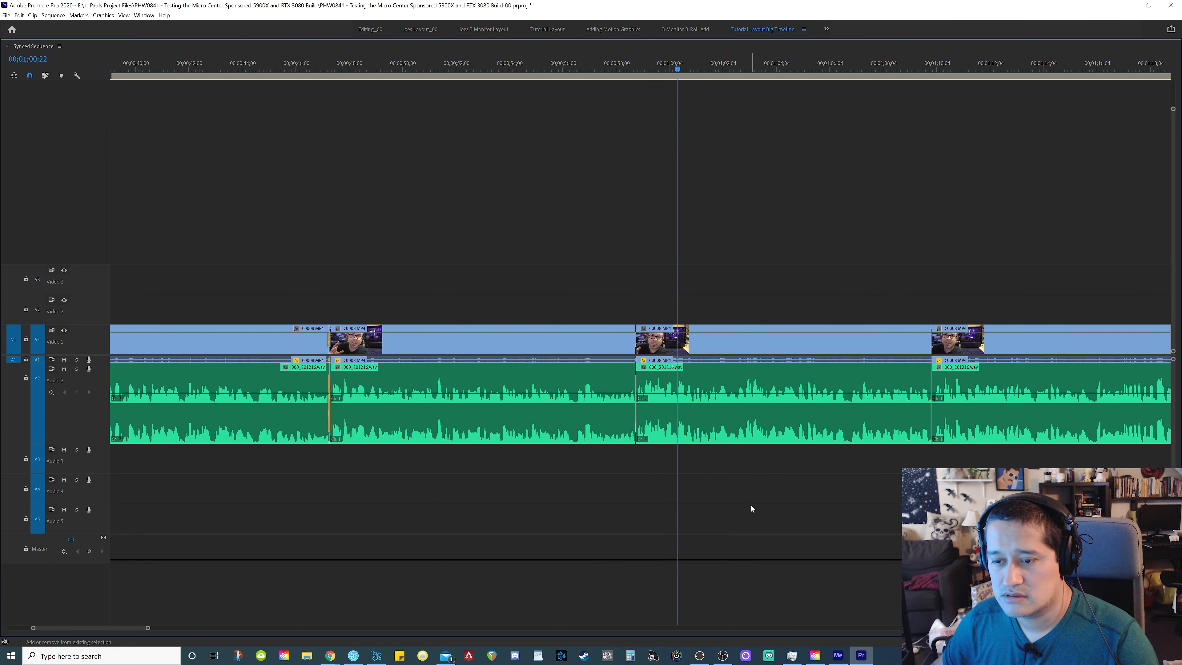
pyautogui.rightClick(751, 505)
pyautogui.rightClick(852, 504)
pyautogui.rightClick(911, 487)
pyautogui.press('=')
pyautogui.press('=')
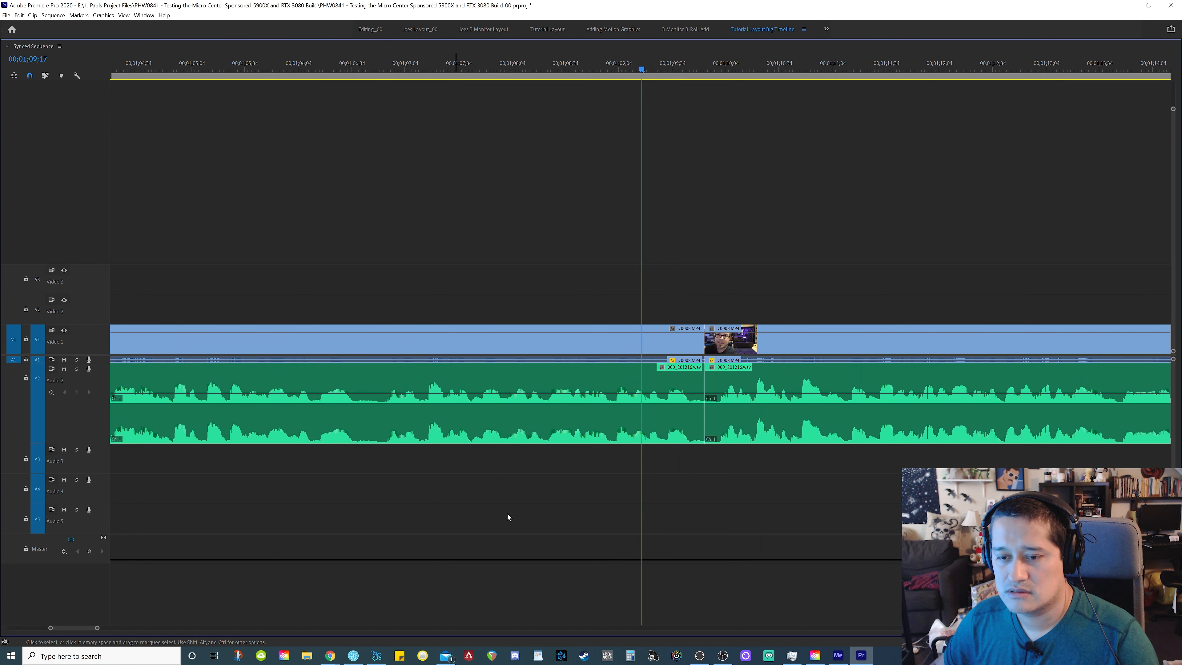
pyautogui.press('=')
pyautogui.press('Up')
pyautogui.hotkey('ctrl', 'd')
pyautogui.hotkey('ctrl', 'shift', 'd')
pyautogui.hotkey('shift', 'Left')
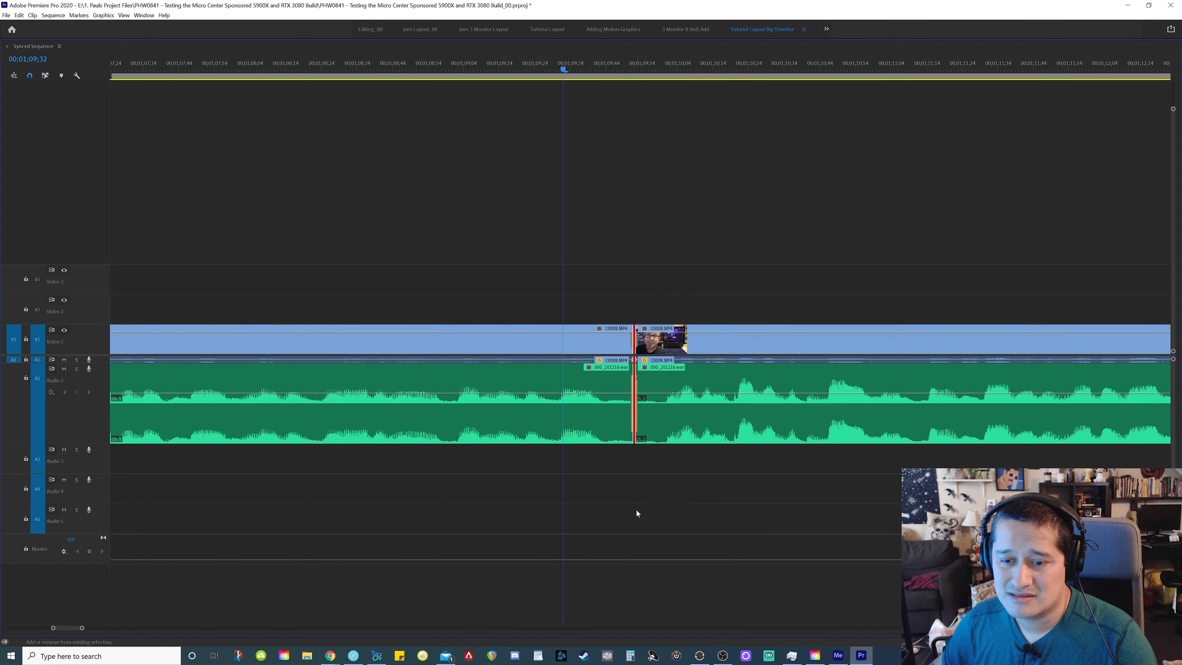
# Step: Play up to the cut near 00;01;10;00 and ripple-trim the end of the outgoing clip back to 00;01;09;45
pyautogui.press('space')
pyautogui.press('space')
pyautogui.press('Left')
pyautogui.press('Left')
pyautogui.press('Left')
pyautogui.press('Left')
pyautogui.press('Left')
pyautogui.press('Left')
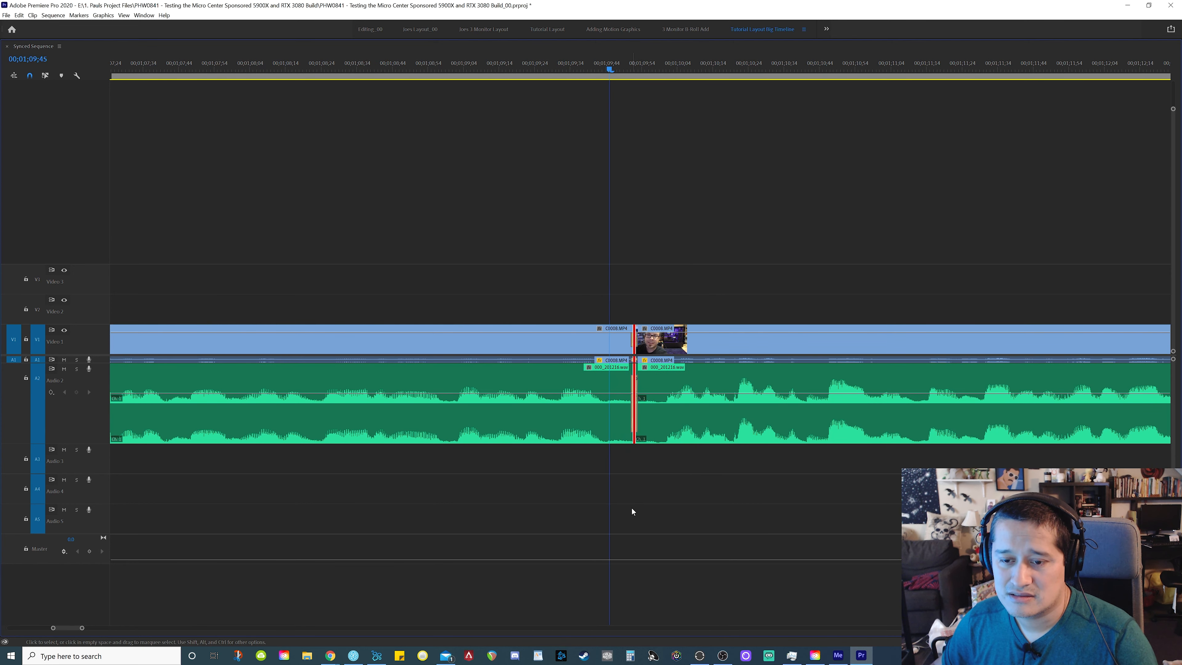
pyautogui.press('w')
pyautogui.rightClick(633, 493)
# Step: Ripple-trim the silent start of the incoming clip near 00;01;09;45, then play the edit and restore the timeline from its maximized view
pyautogui.press('Left')
pyautogui.press('Left')
pyautogui.press('Left')
pyautogui.press('Right')
pyautogui.press('q')
pyautogui.rightClick(452, 521)
pyautogui.press('space')
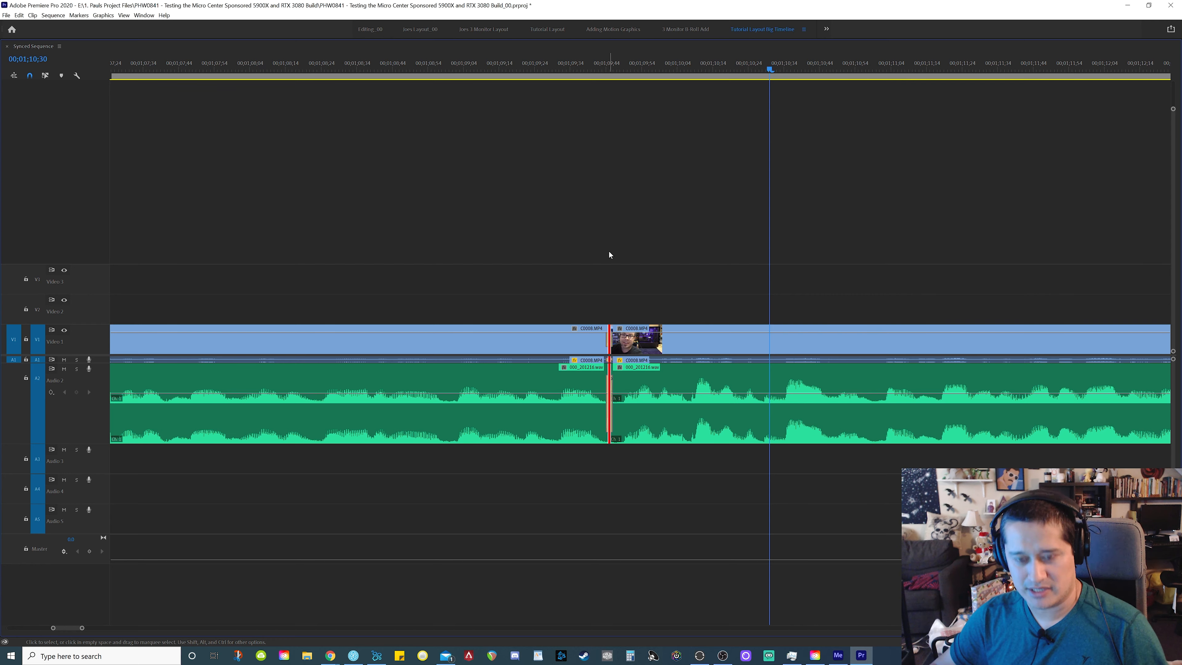
pyautogui.press('`')
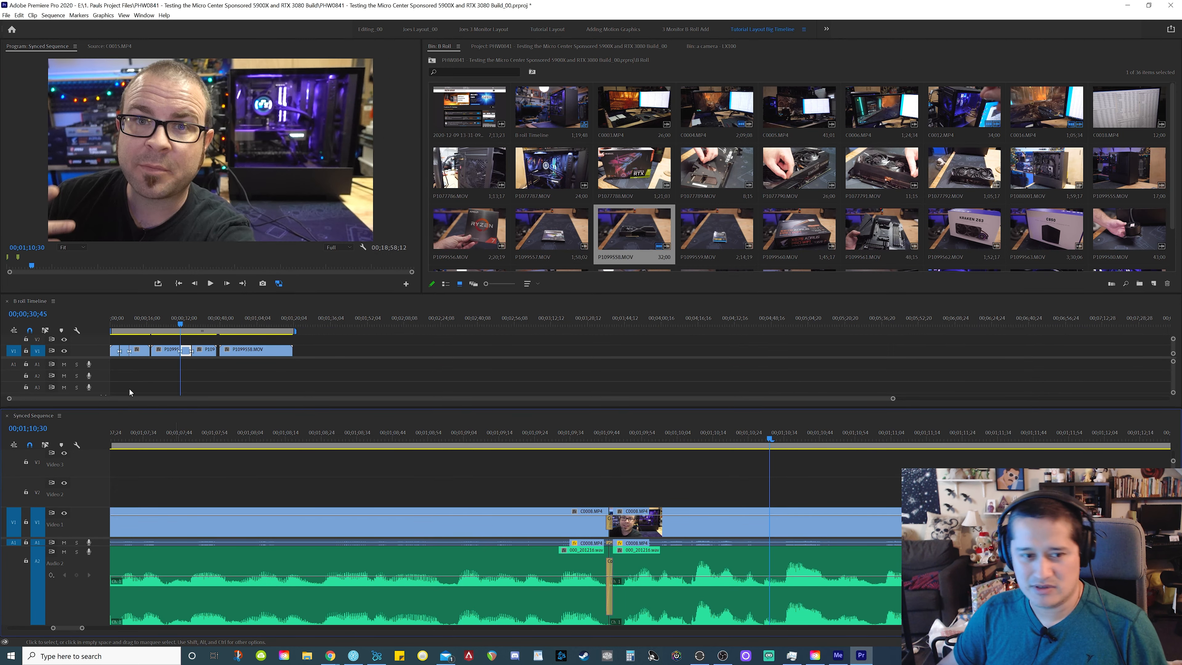